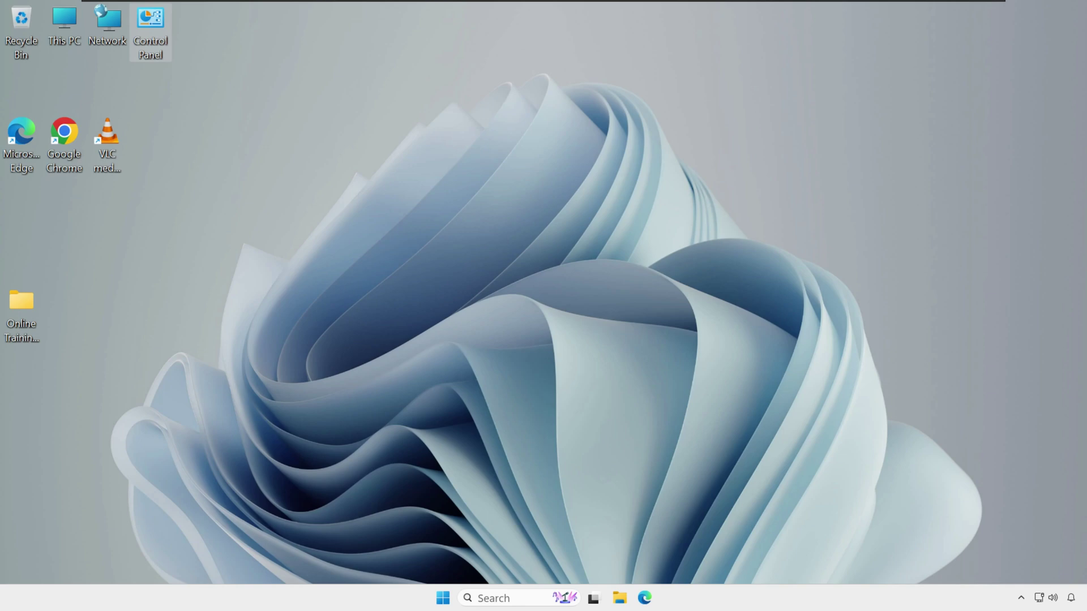
Launch File Explorer by searching 'file' from the taskbar, then check and dismiss its jump list.
left_click(620, 600)
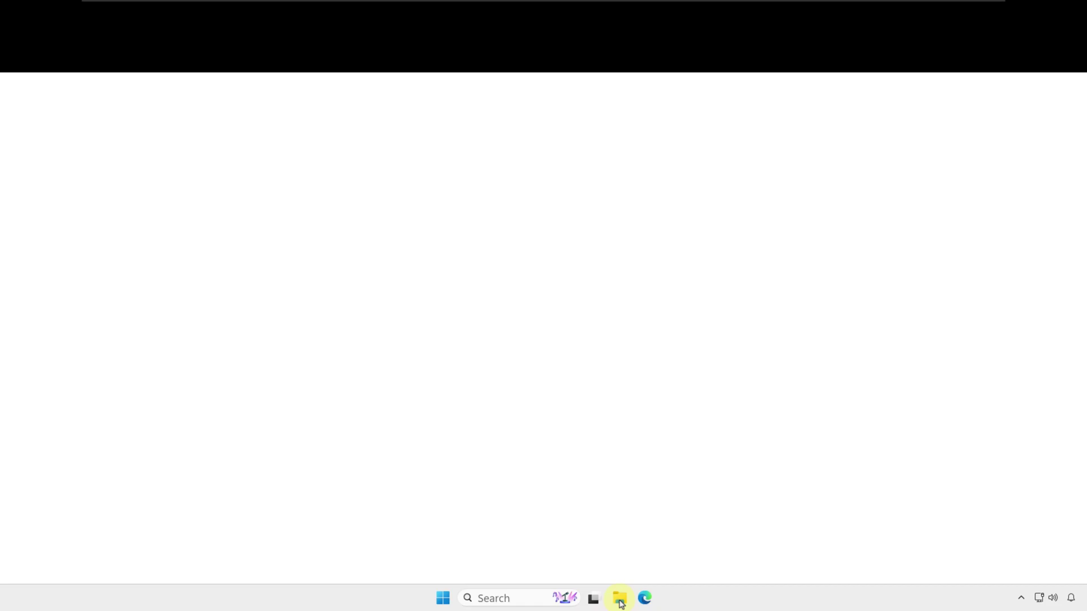
left_click(620, 600)
left_click(485, 599)
type("file")
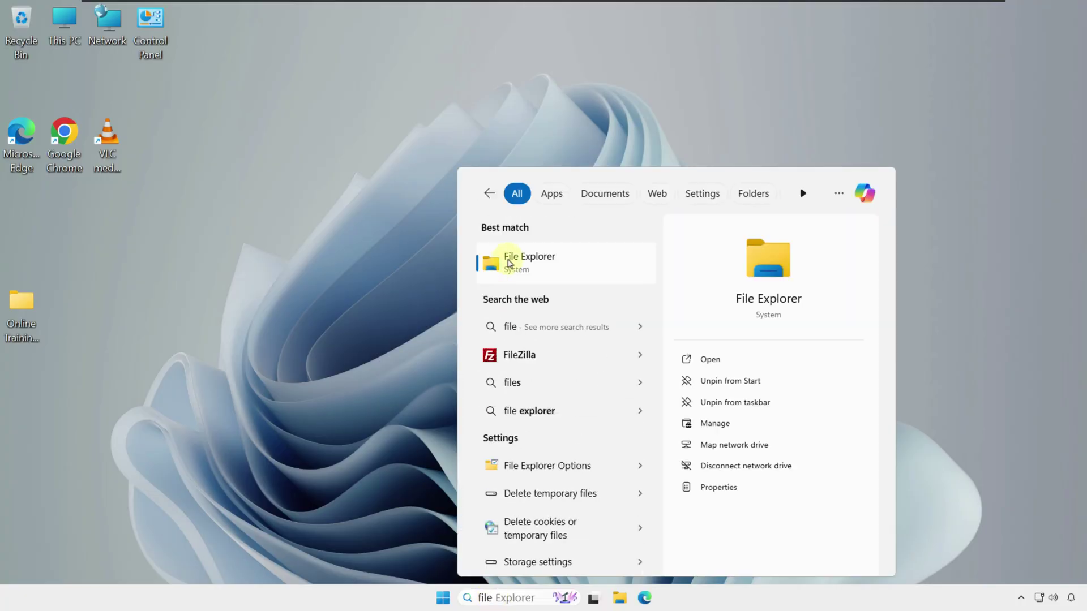
left_click(509, 258)
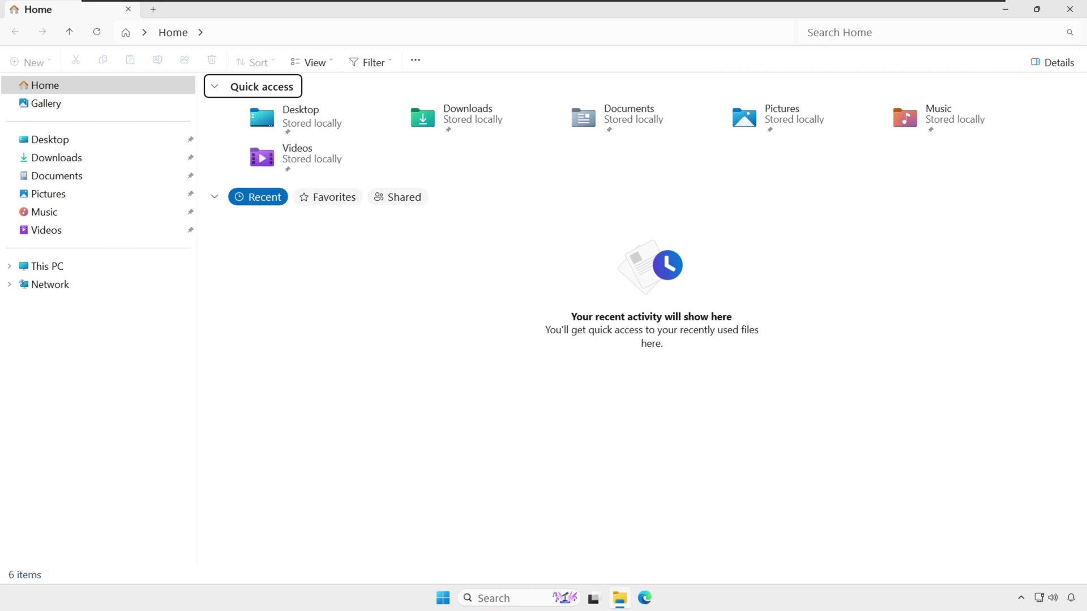
right_click(620, 598)
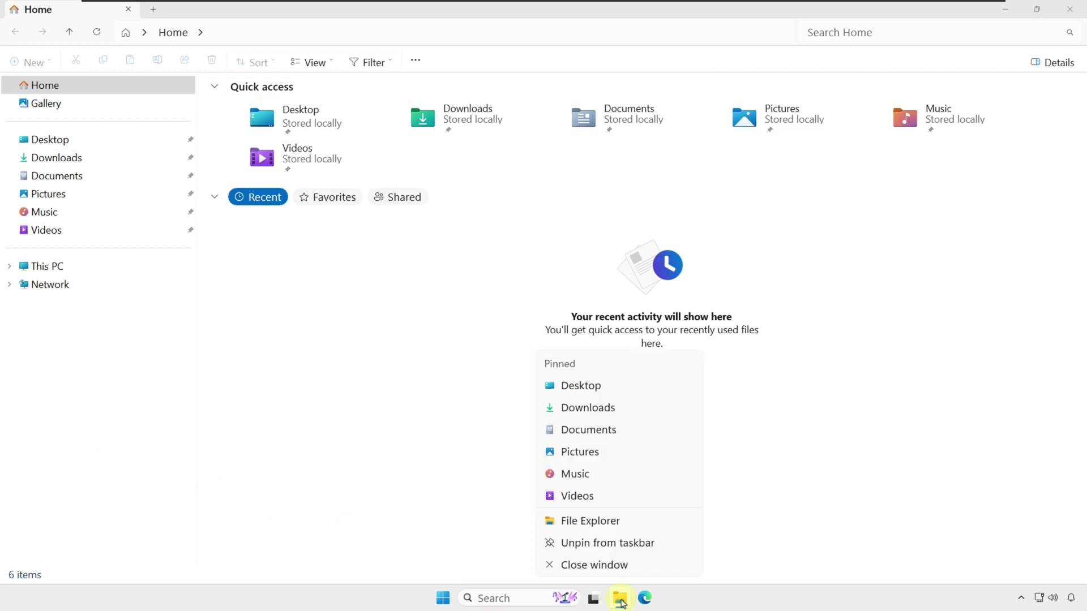
left_click(616, 546)
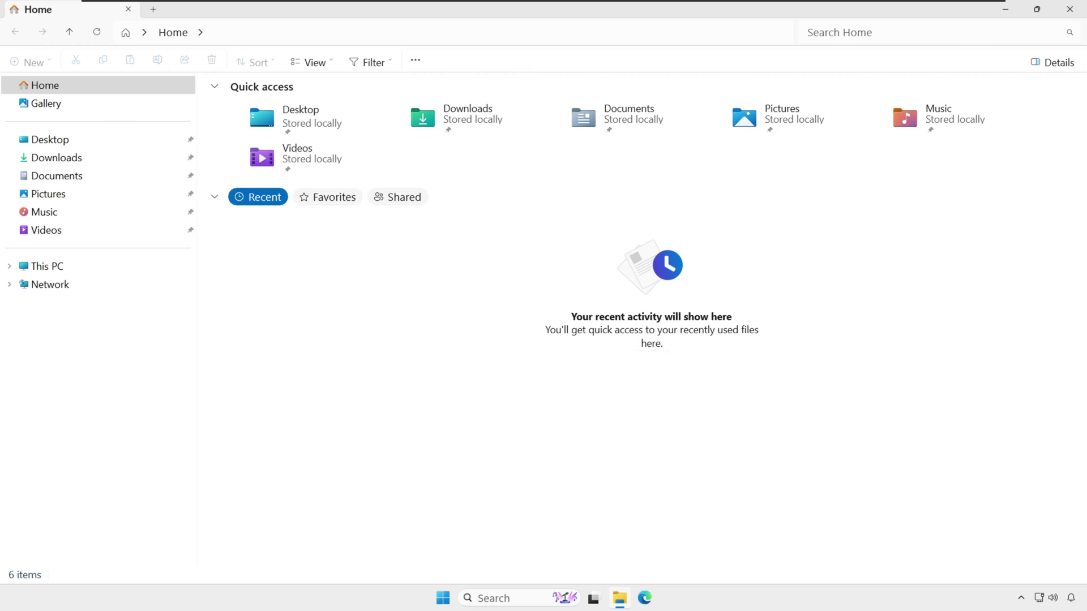
Browse Gallery, Desktop, Downloads, Documents, Pictures, Music and Videos in turn.
left_click(53, 109)
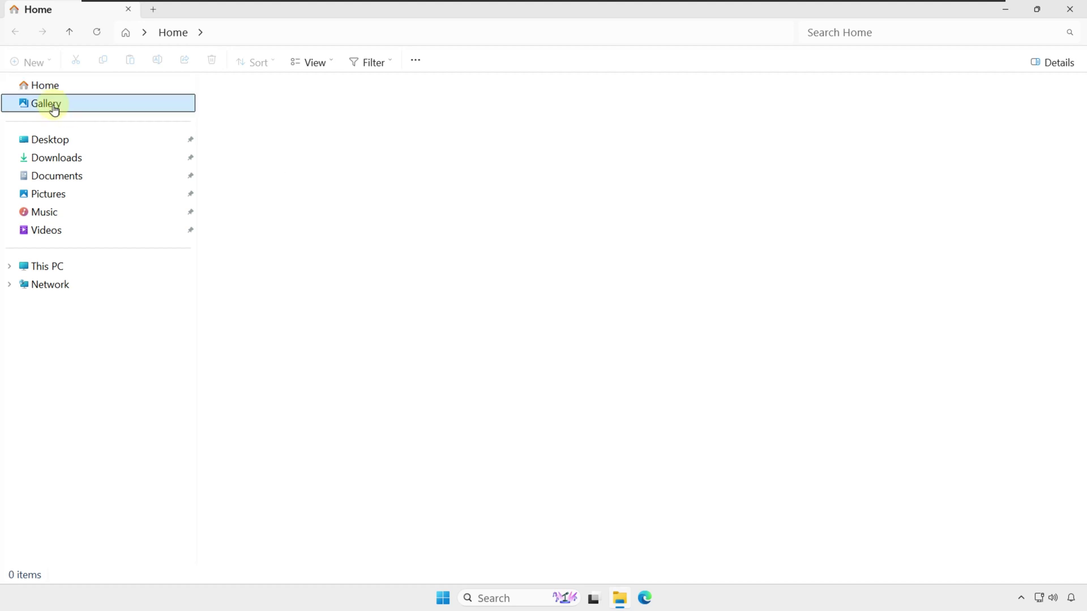
left_click(51, 141)
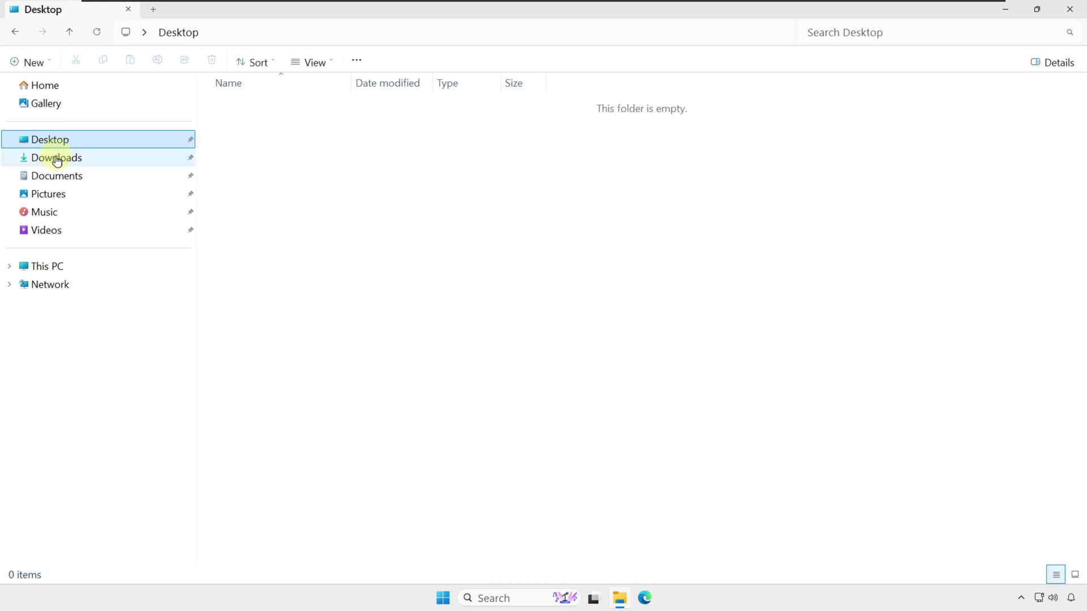
left_click(57, 159)
left_click(59, 177)
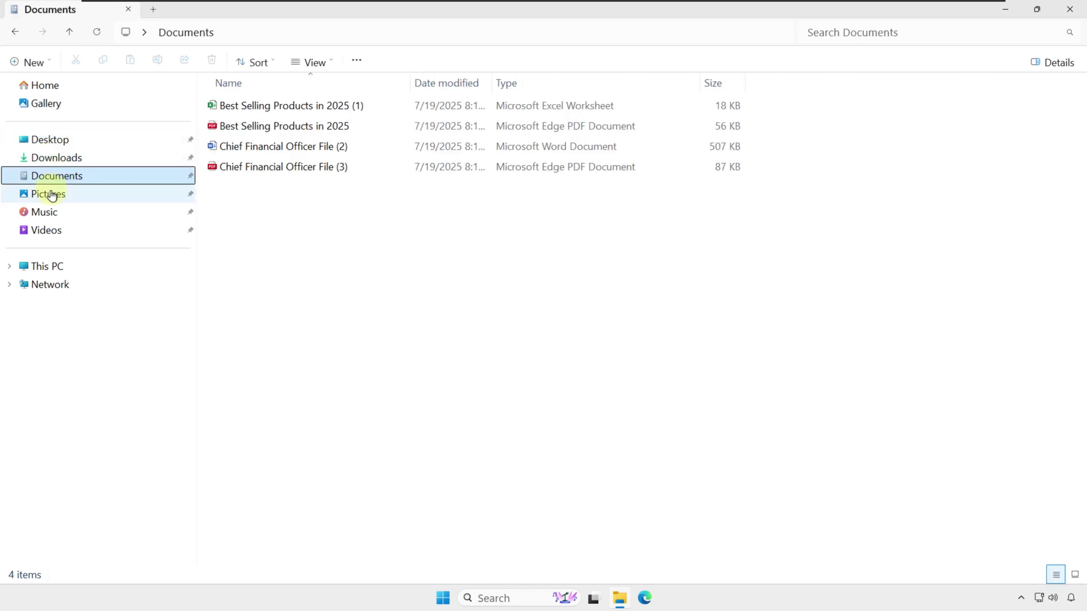
left_click(49, 195)
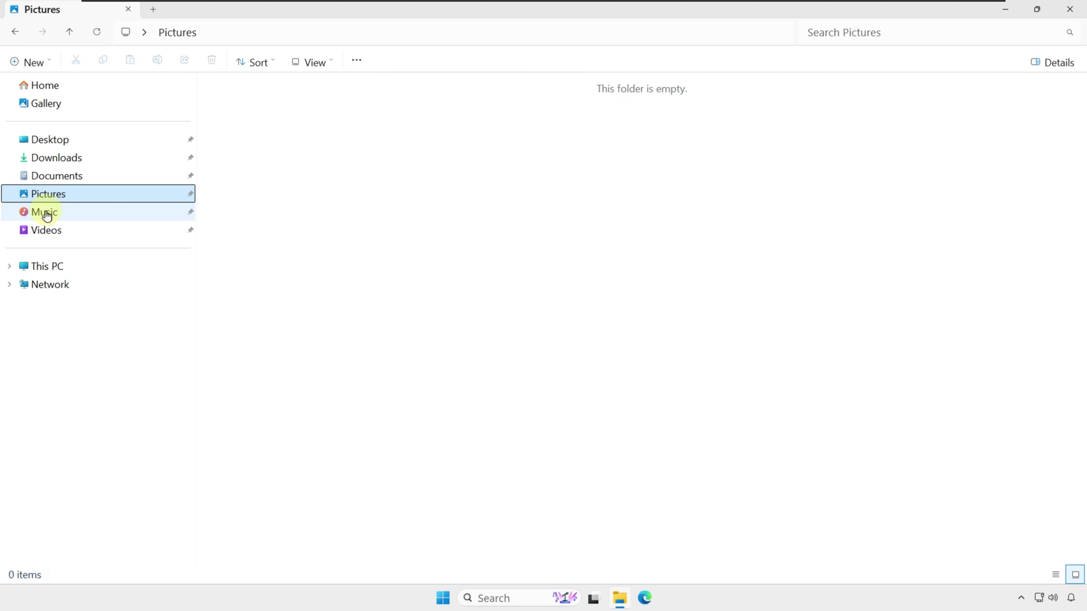
left_click(46, 215)
left_click(47, 232)
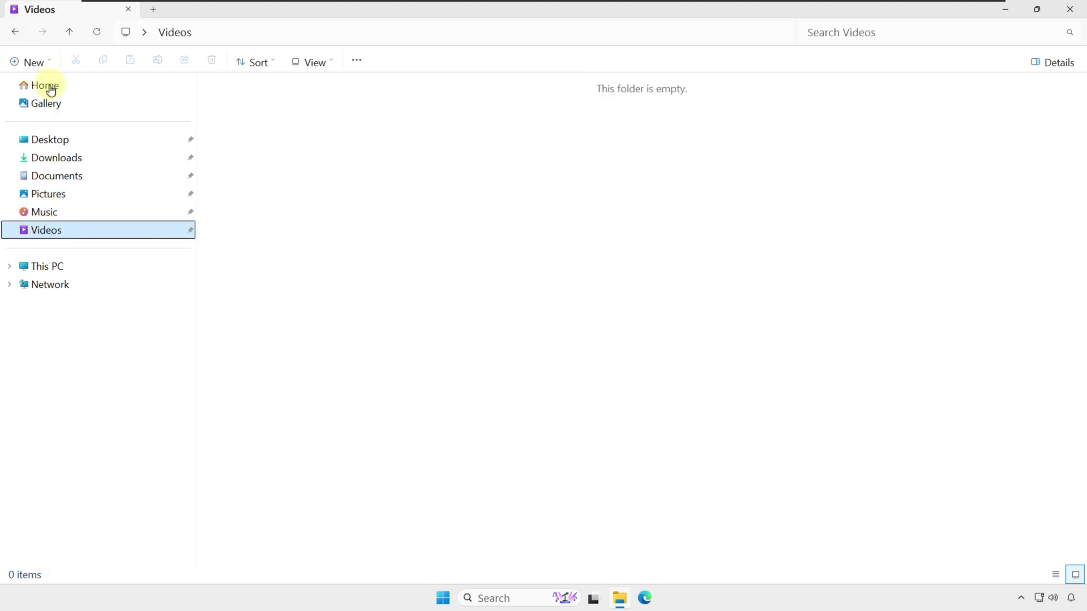
Return to Home and switch its file list through Favorites to Shared.
left_click(50, 89)
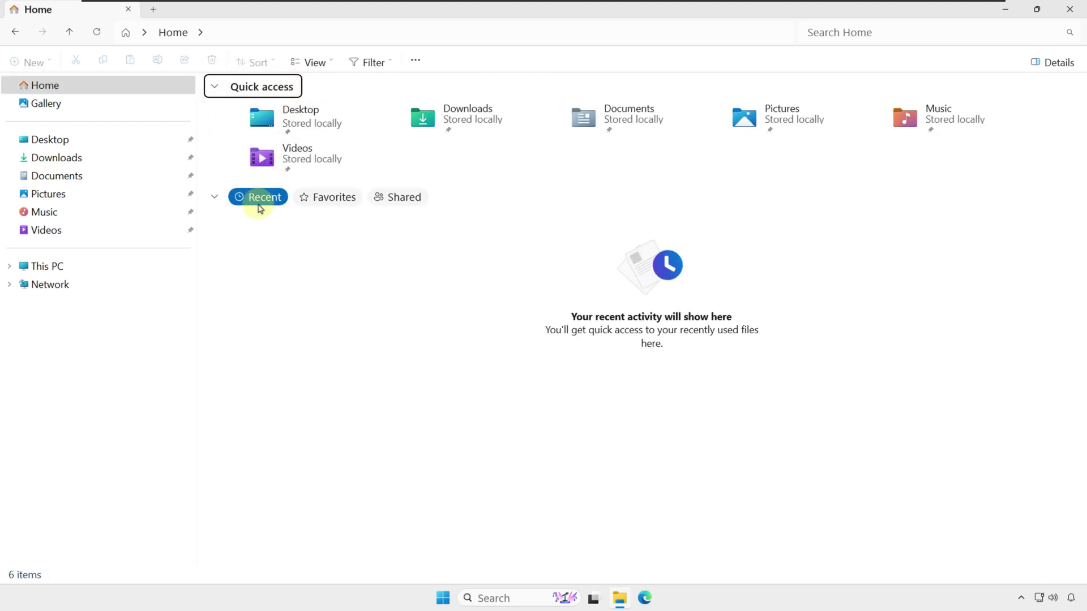
left_click(334, 200)
left_click(400, 204)
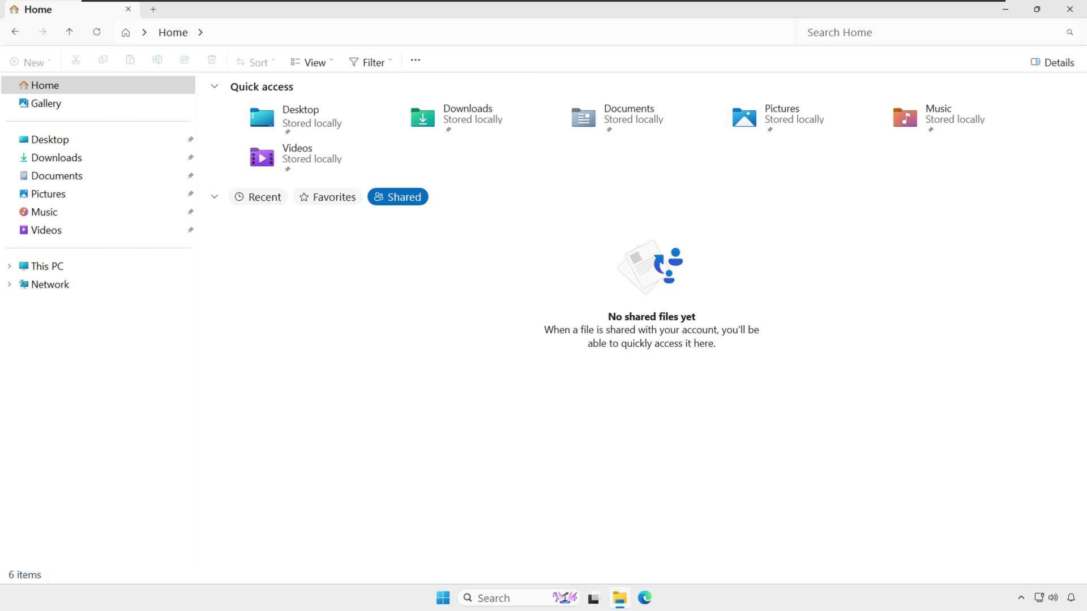
Set Folder Options 'Open File Explorer to' This PC, then close and relaunch File Explorer.
left_click(416, 60)
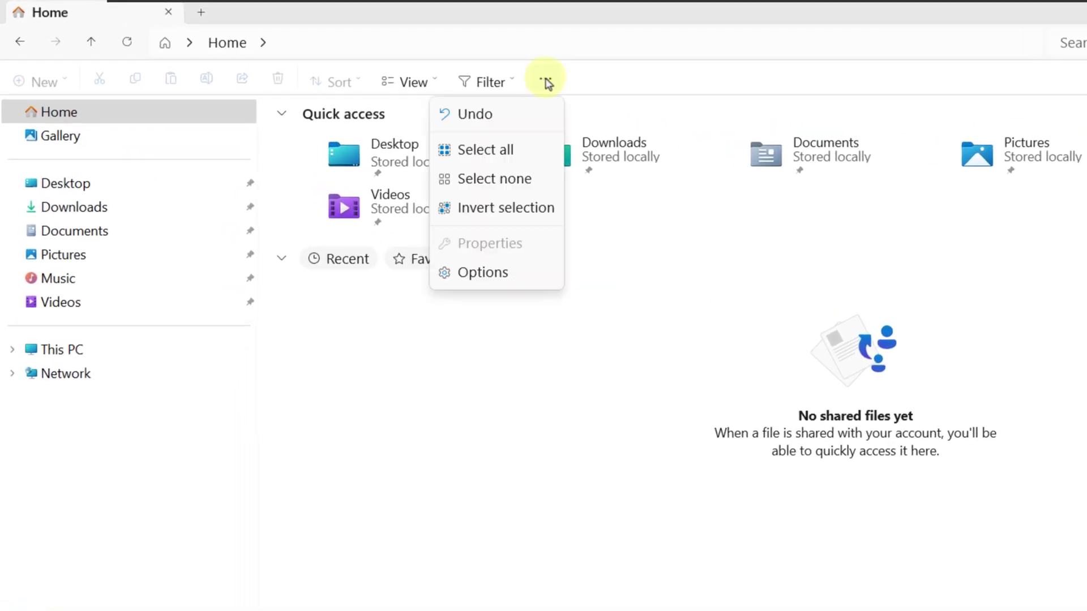
left_click(493, 272)
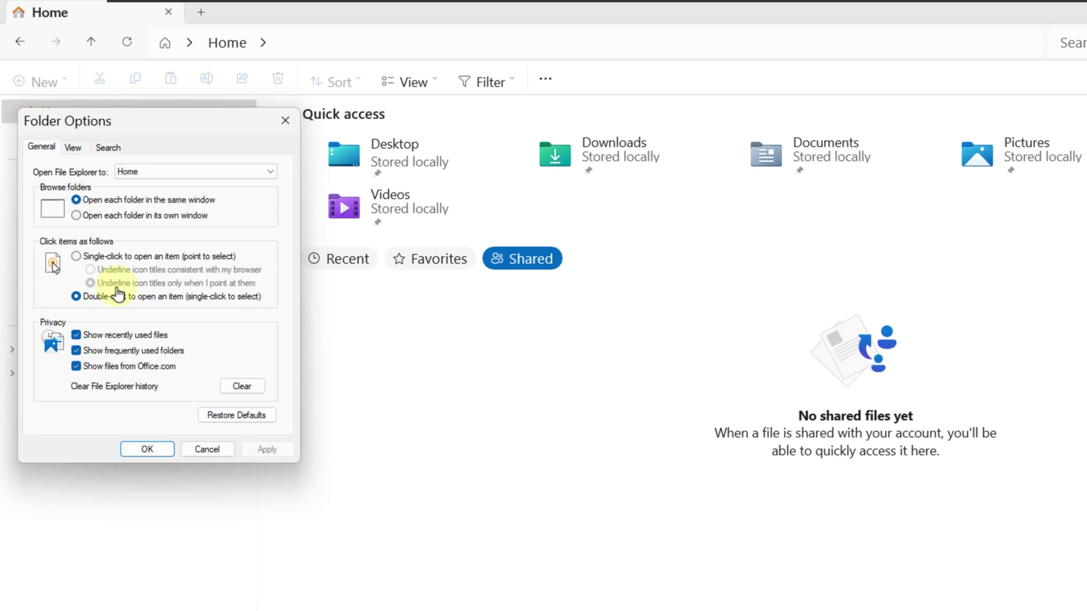
left_click(270, 173)
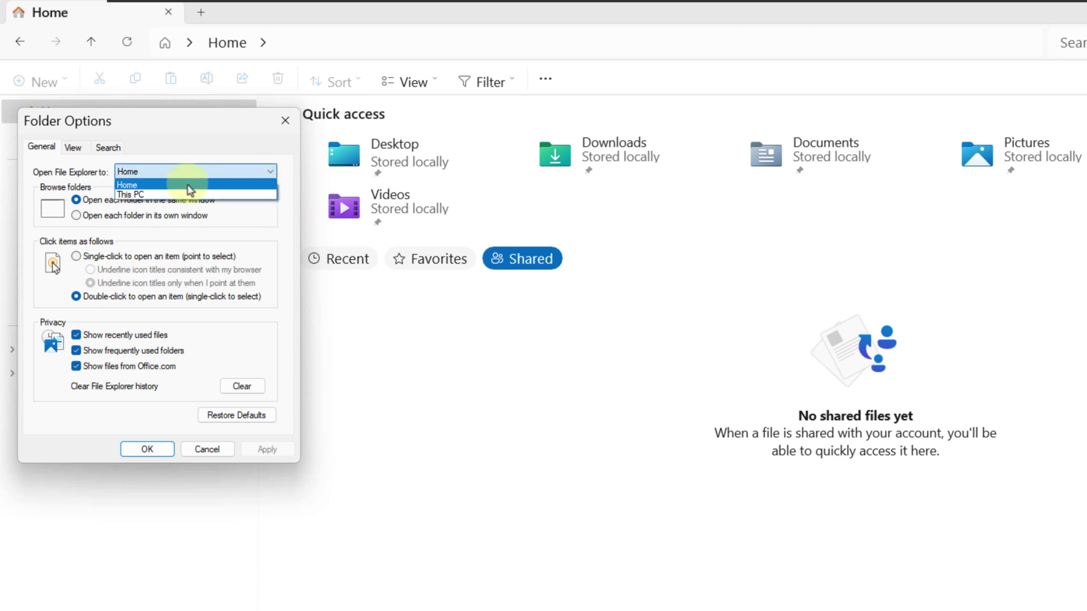
left_click(143, 194)
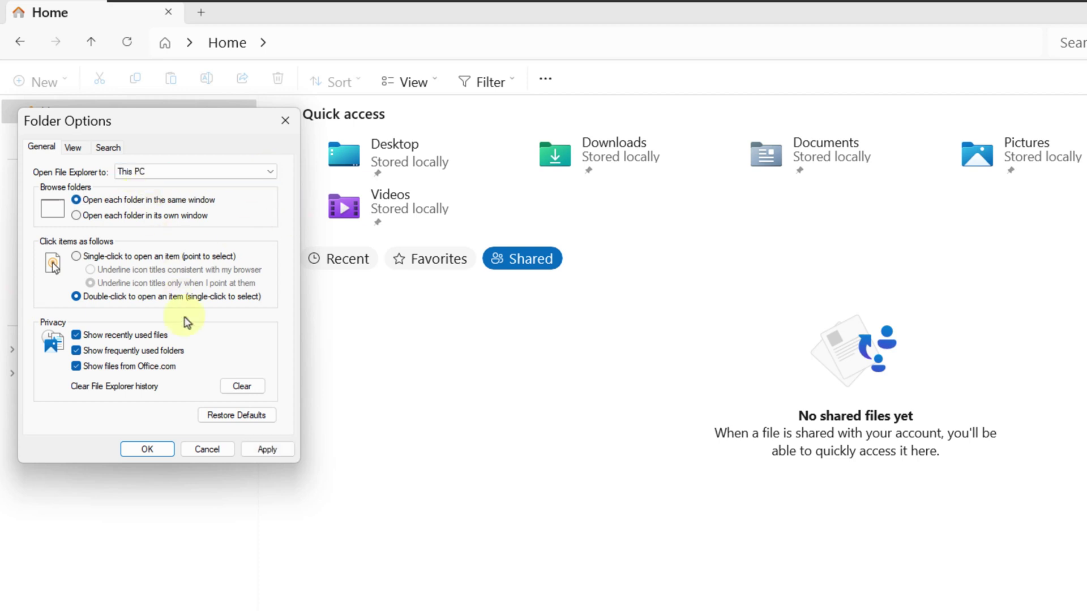
left_click(255, 450)
left_click(146, 452)
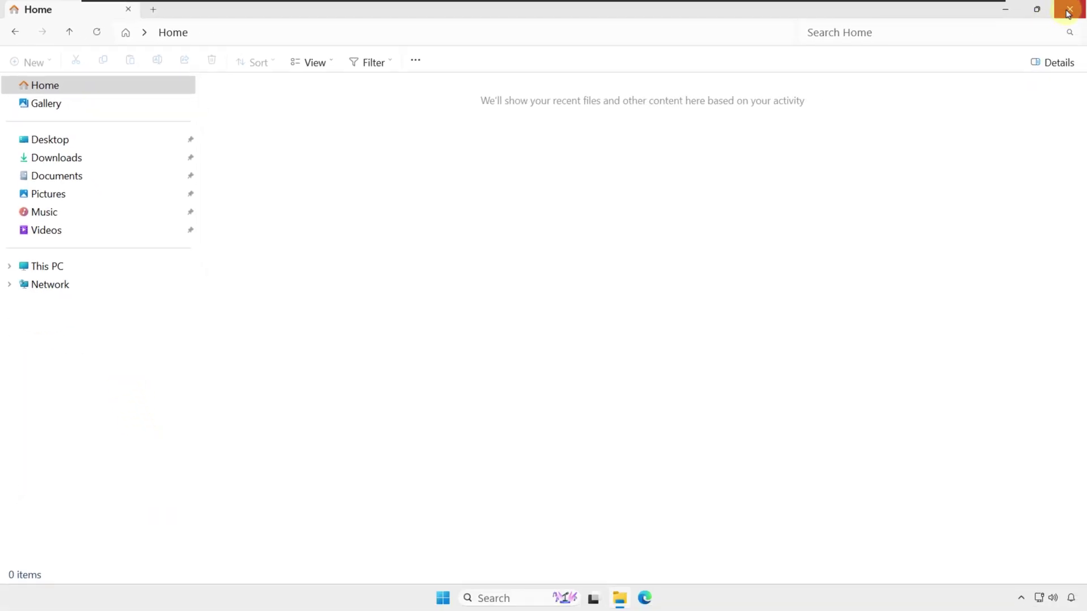
left_click(1066, 10)
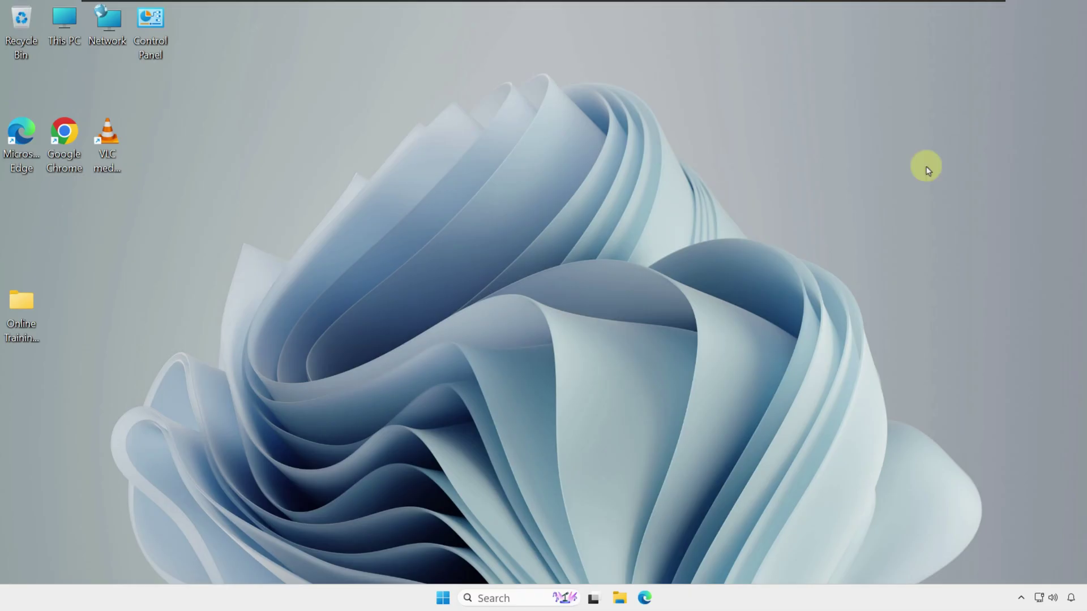
left_click(619, 600)
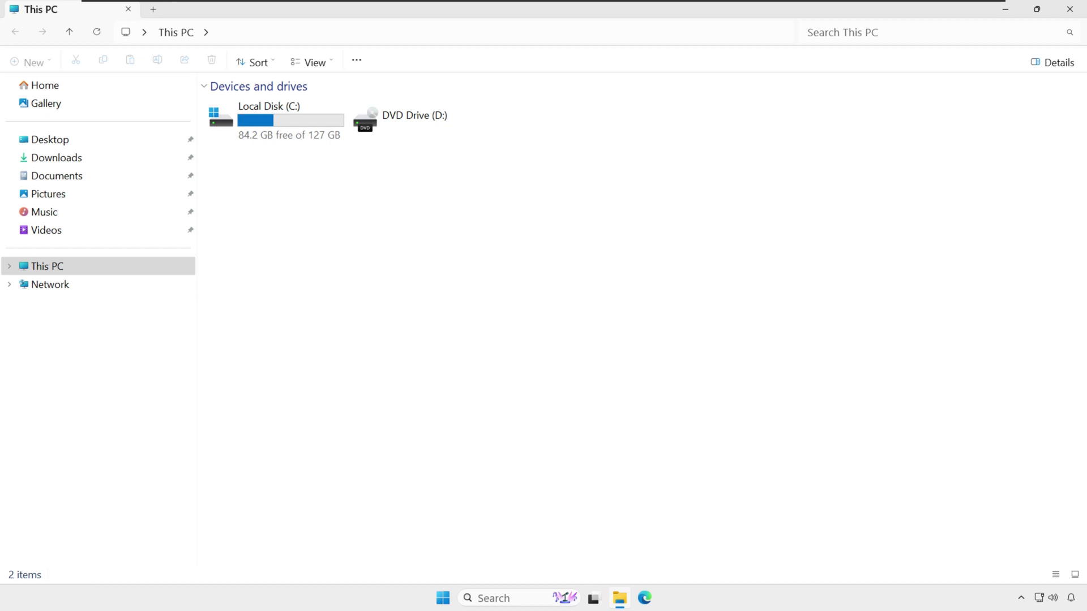
Look through the Desktop, Downloads, Documents, Pictures, Music and Videos folders.
left_click(61, 141)
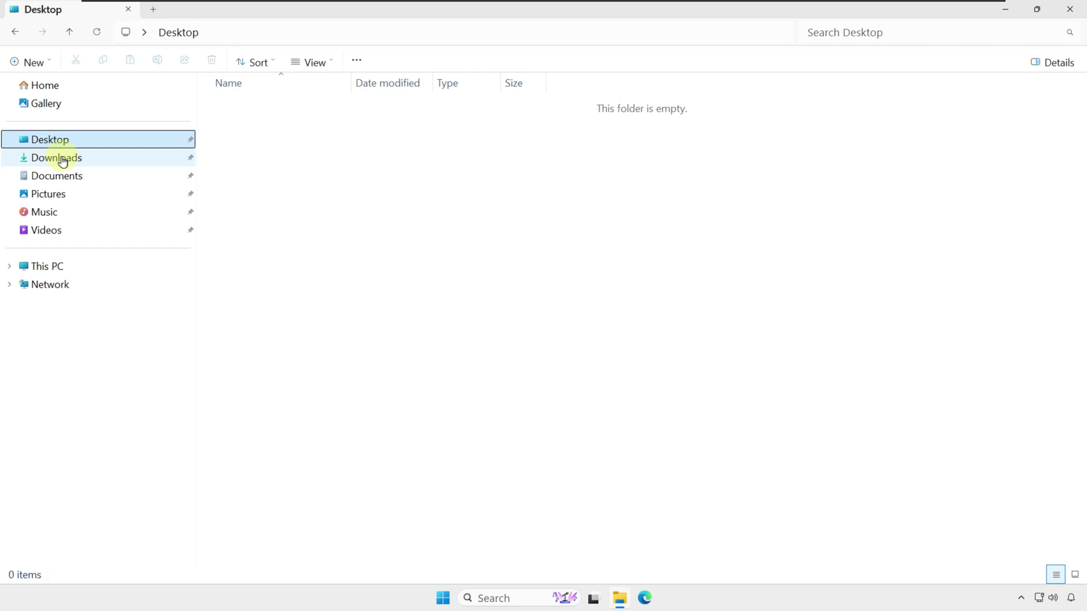
left_click(61, 158)
left_click(61, 180)
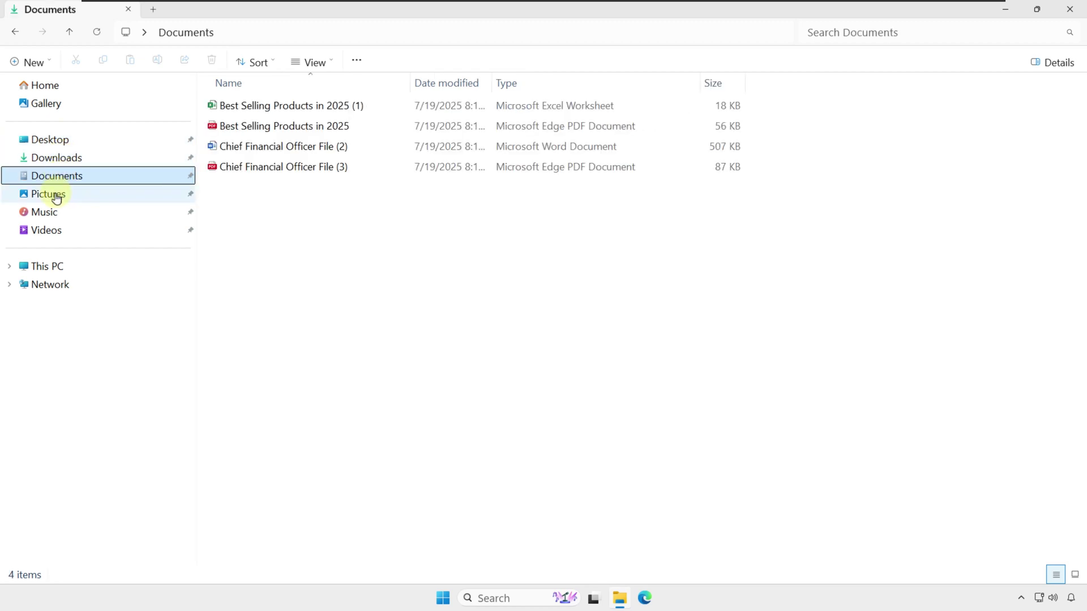
left_click(55, 195)
left_click(49, 218)
left_click(50, 236)
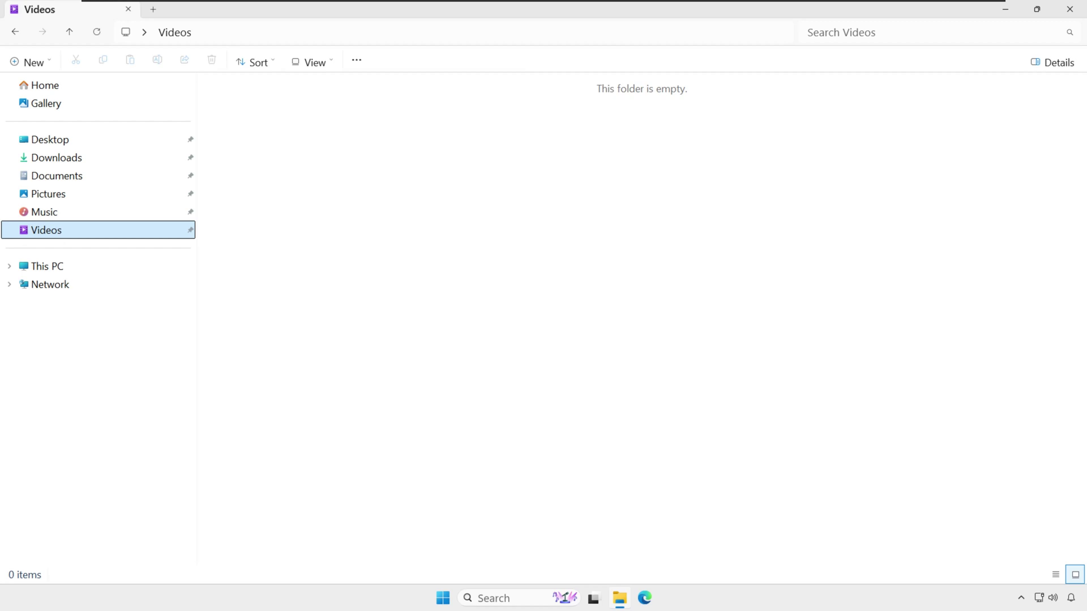
In Documents, try Large icons, return to Details, and open the Best Selling Products in 2025 PDF.
left_click(67, 177)
left_click(329, 62)
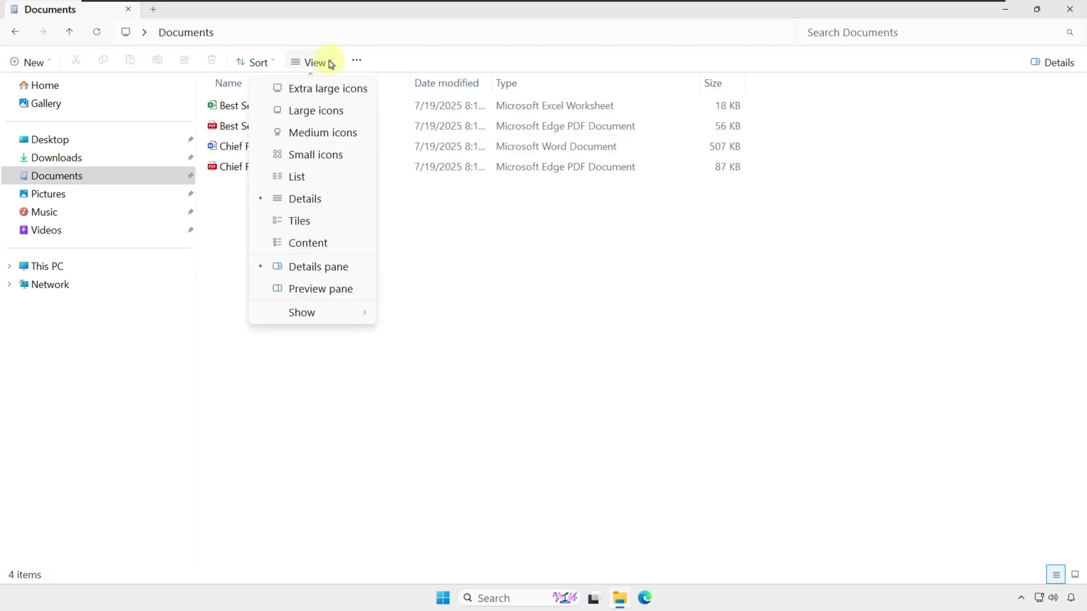
left_click(320, 108)
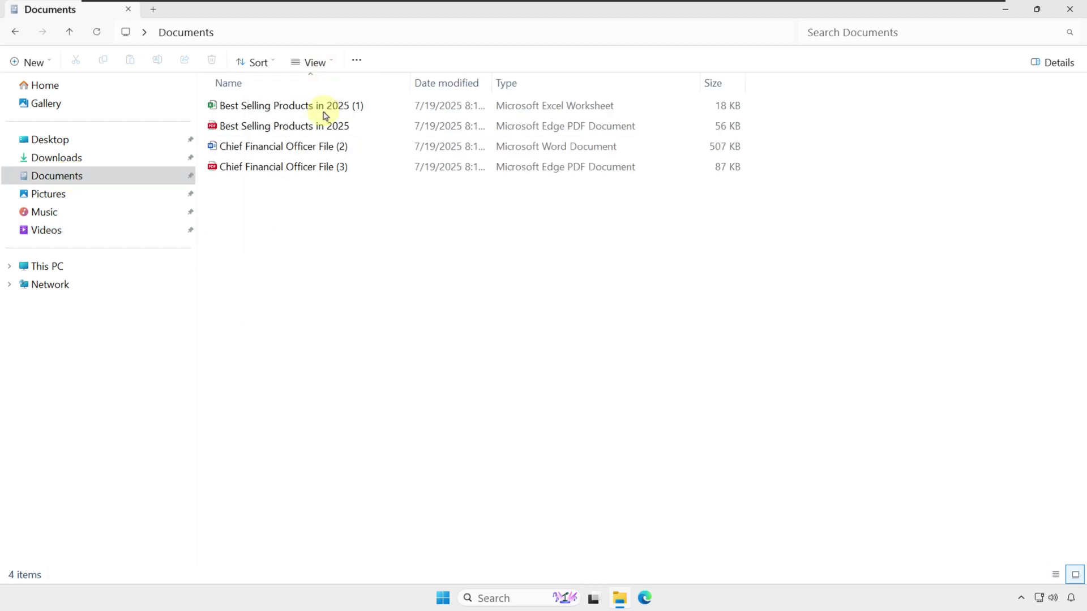
left_click(331, 64)
left_click(321, 197)
left_click(283, 125)
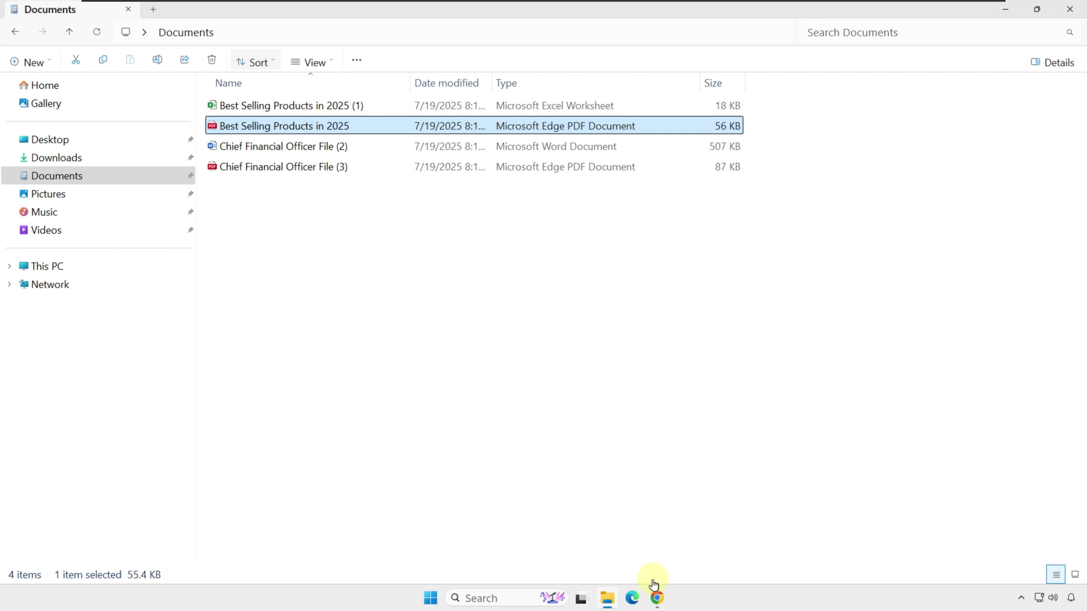
Save the Best Selling Products in 2025 PDF from Chrome into Downloads, then minimise Chrome.
left_click(658, 601)
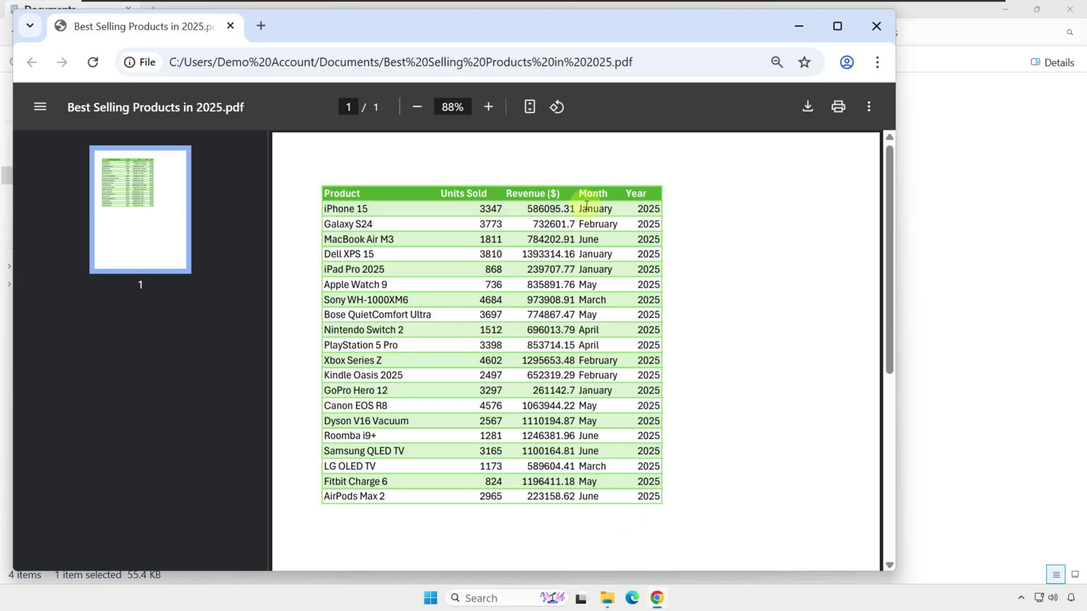
left_click(806, 106)
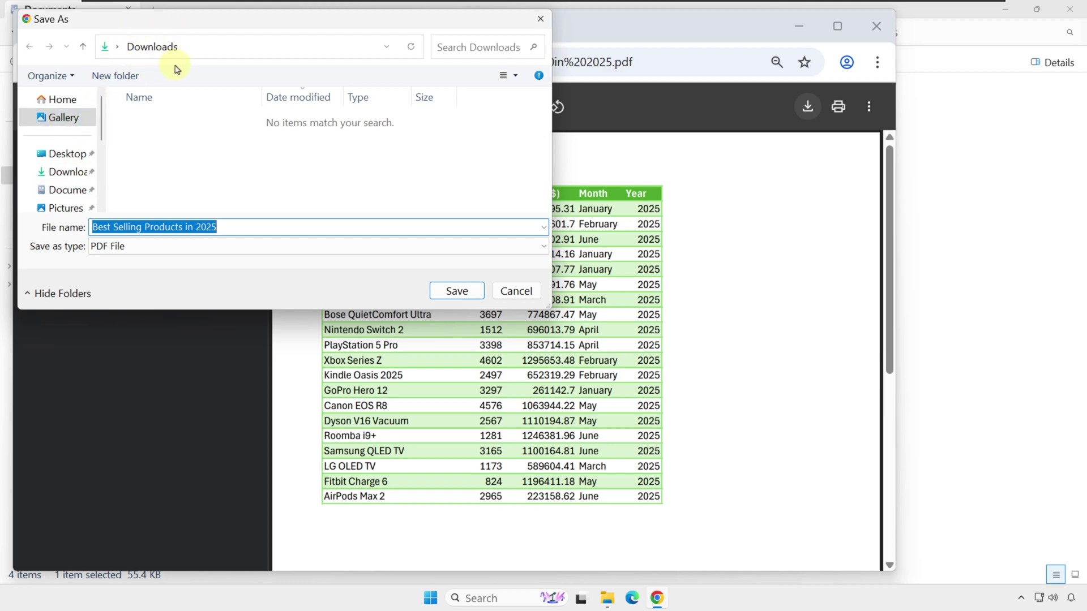
left_click(462, 293)
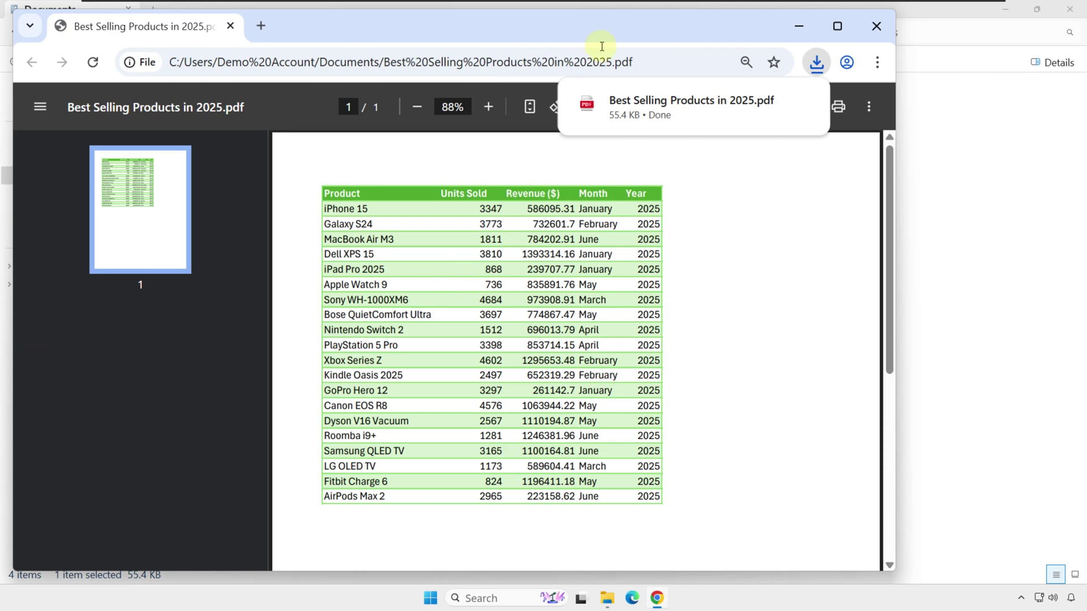
left_click(799, 26)
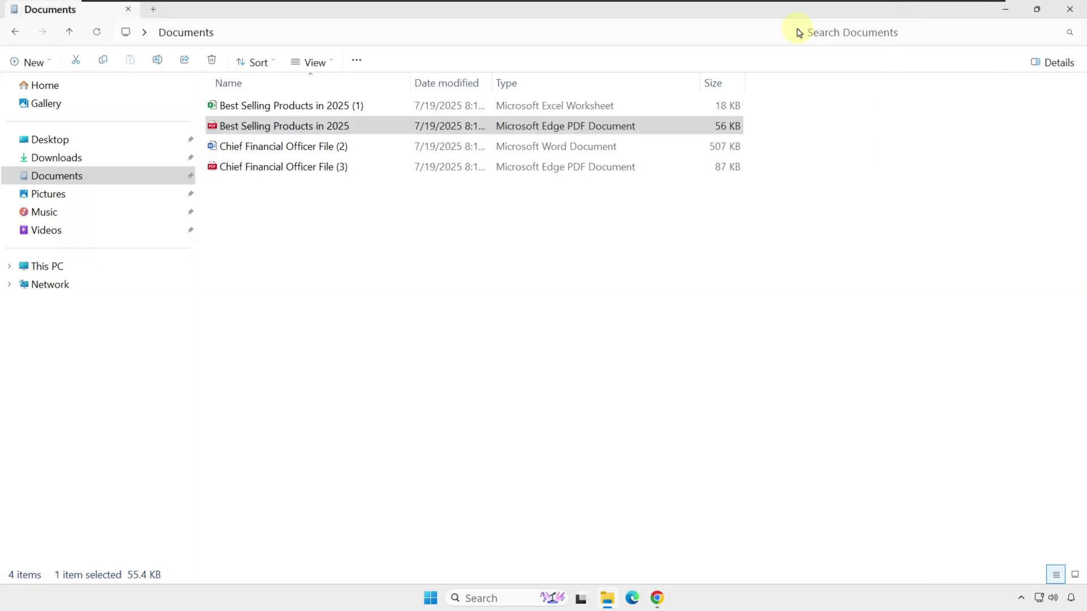
Check Downloads with a widened Name column, then select the Best Selling Products spreadsheet in Documents.
left_click(78, 162)
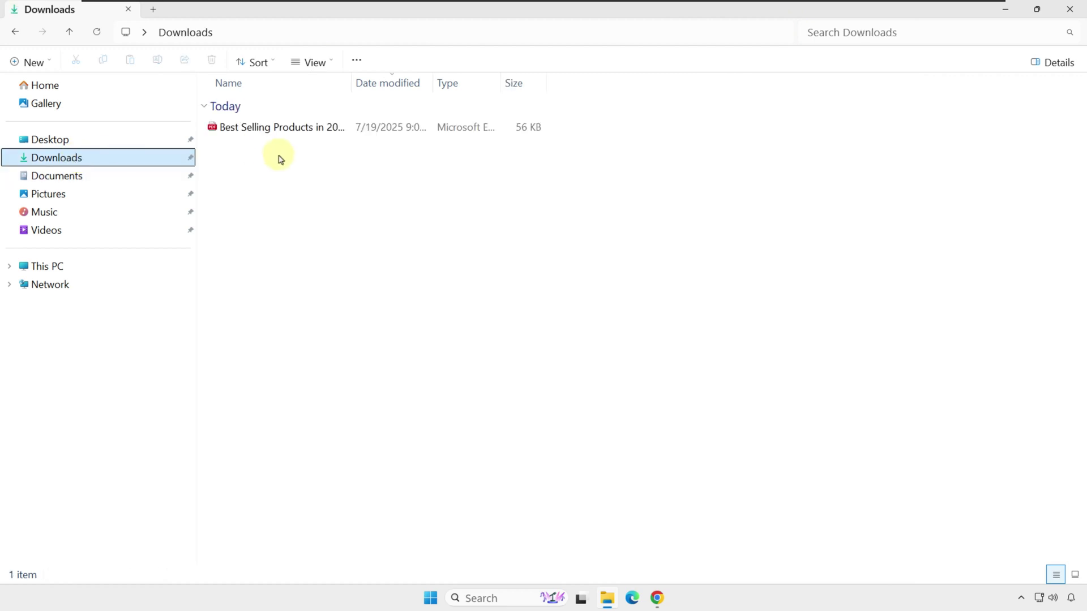
left_click_drag(351, 83, 451, 85)
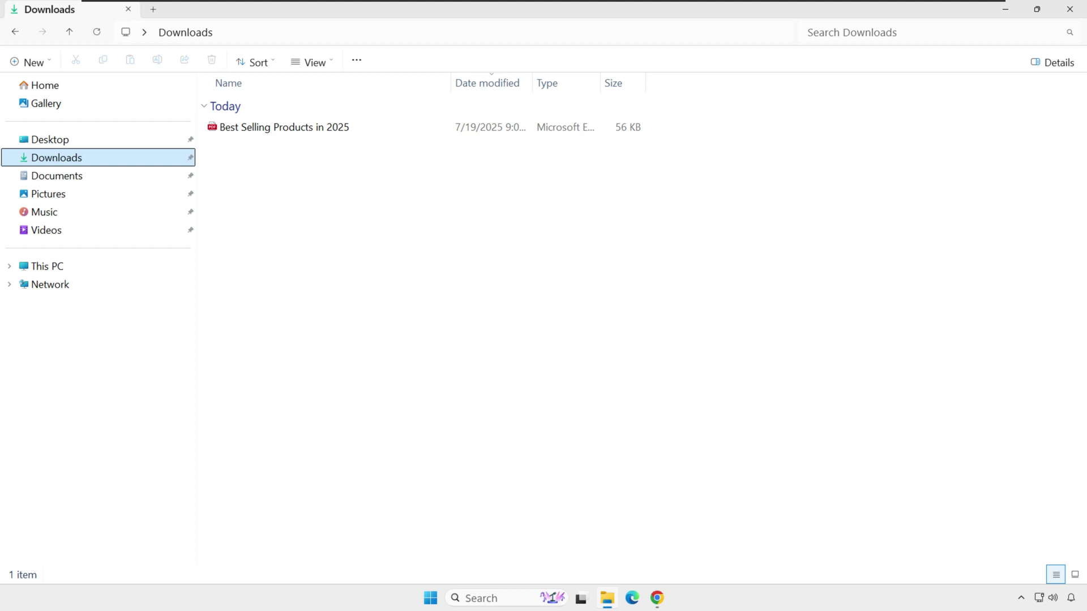
left_click(76, 180)
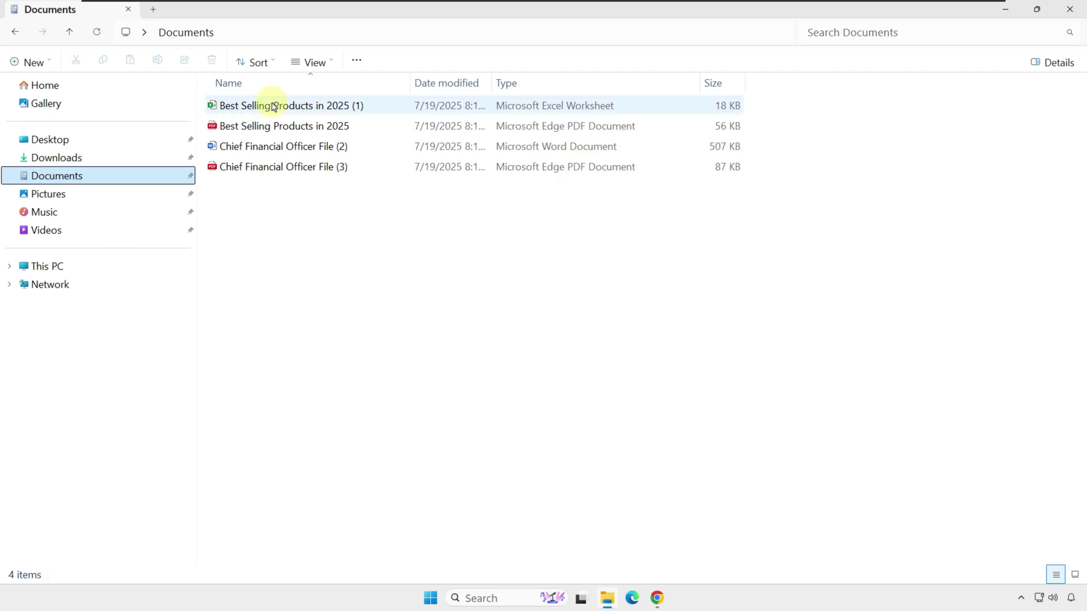
left_click(304, 110)
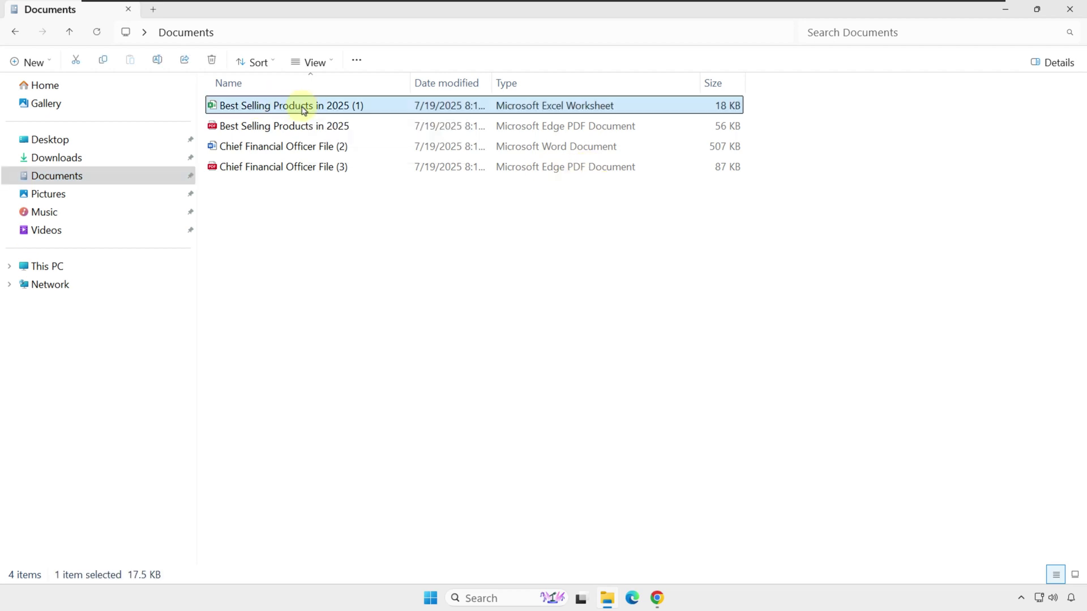
double_click(304, 110)
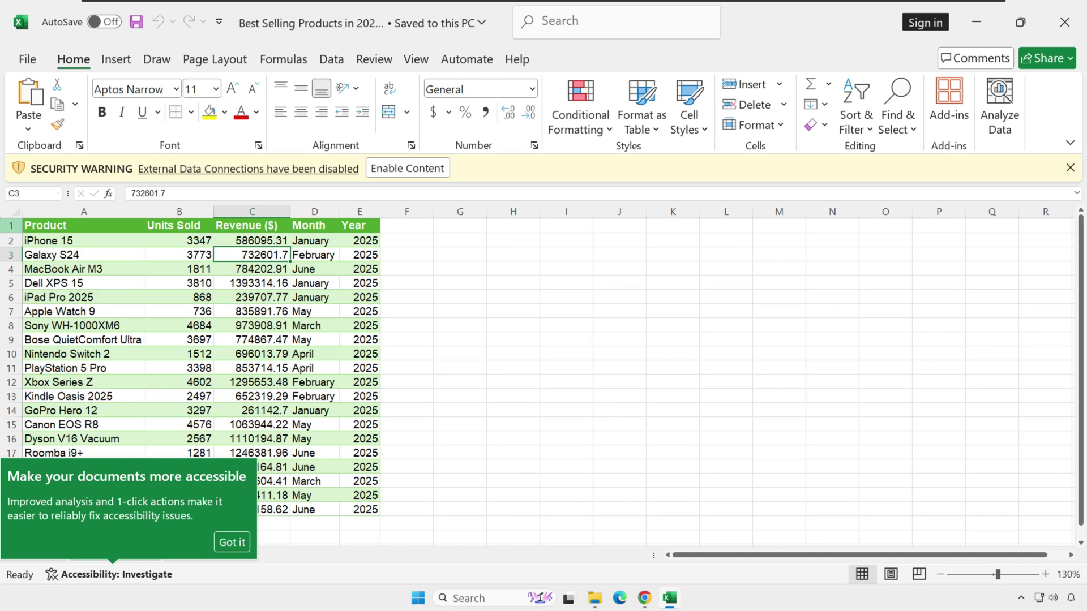
key("alt+F4")
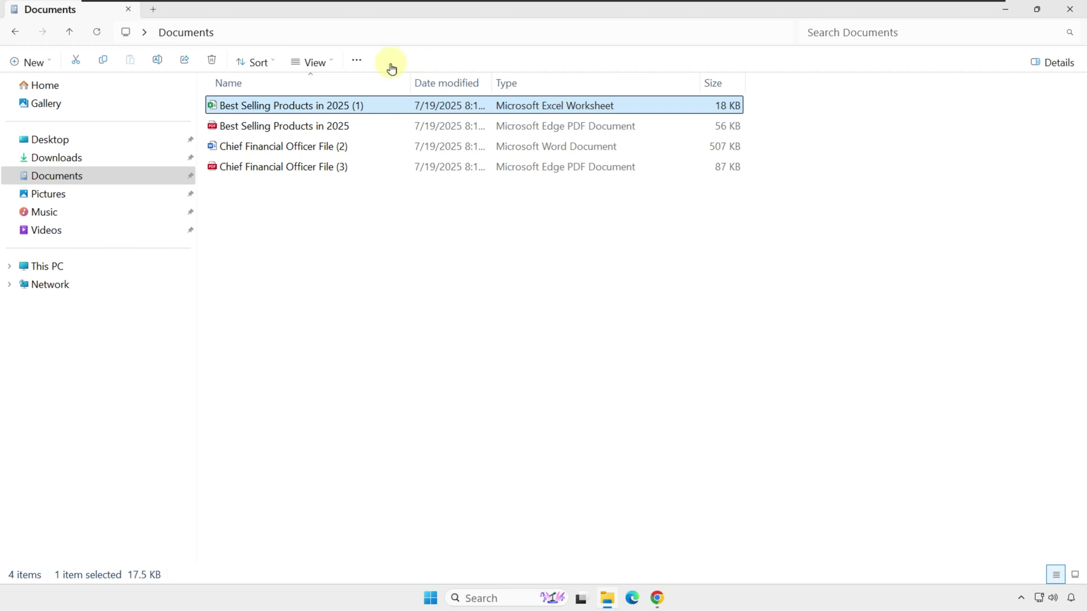
Enable View > Show > File name extensions for the Documents folder.
left_click(333, 63)
left_click(333, 64)
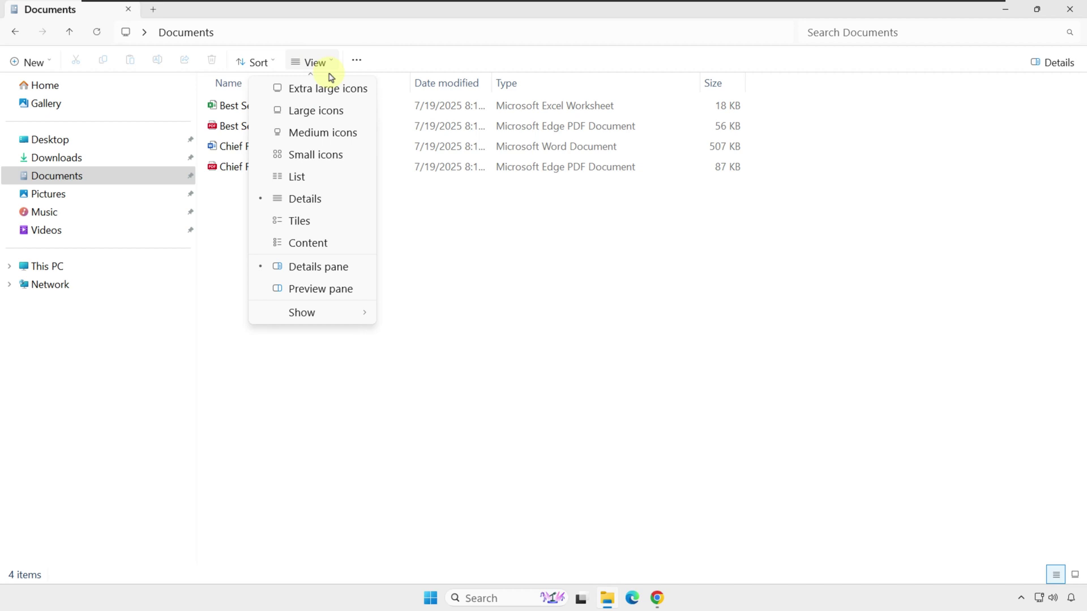
mouse_move(321, 315)
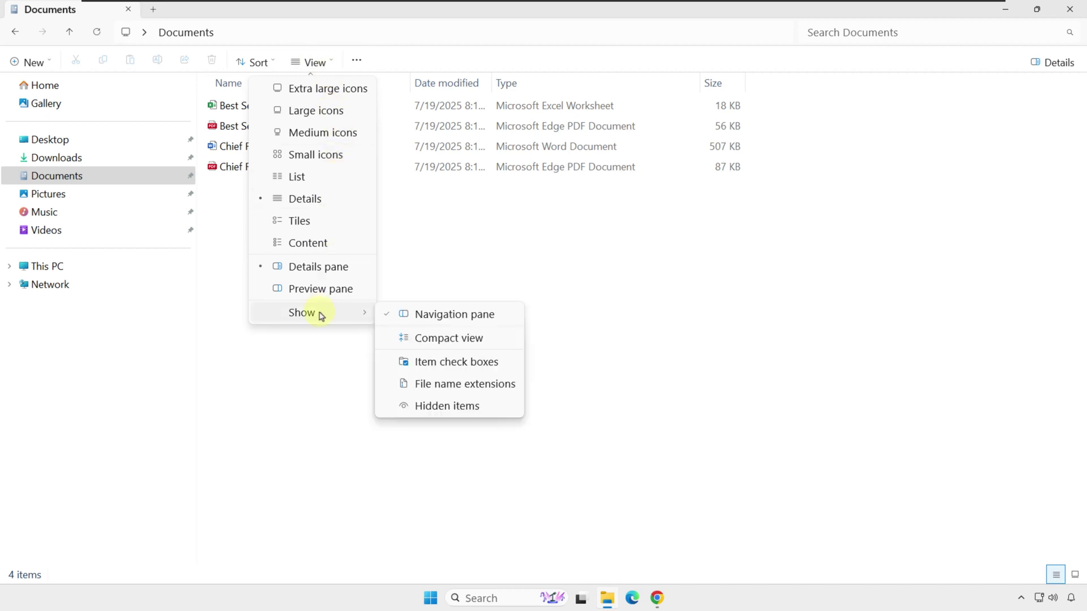
left_click(458, 391)
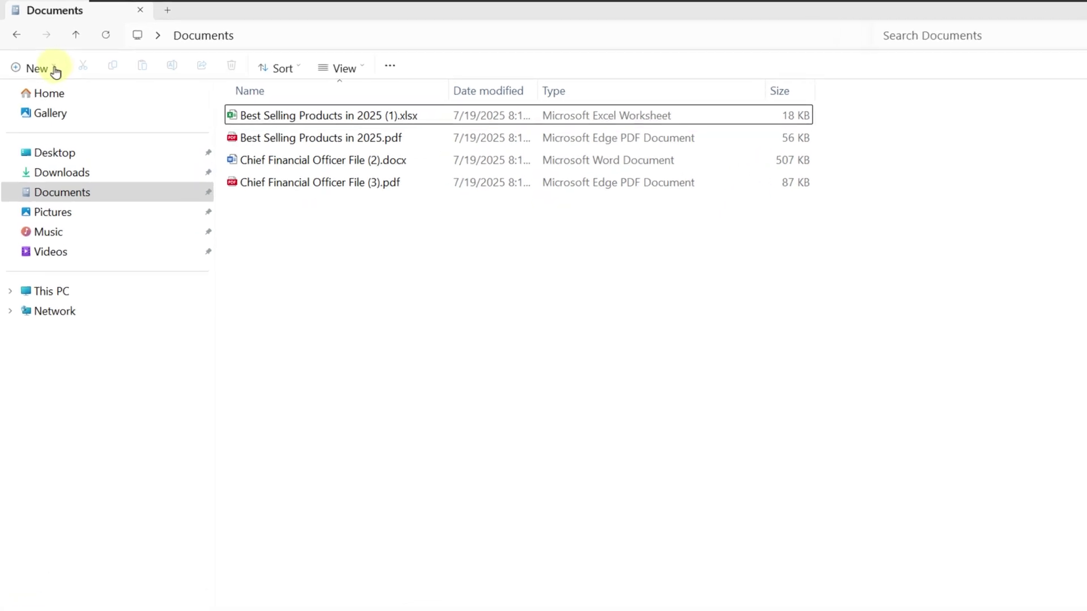
left_click(74, 85)
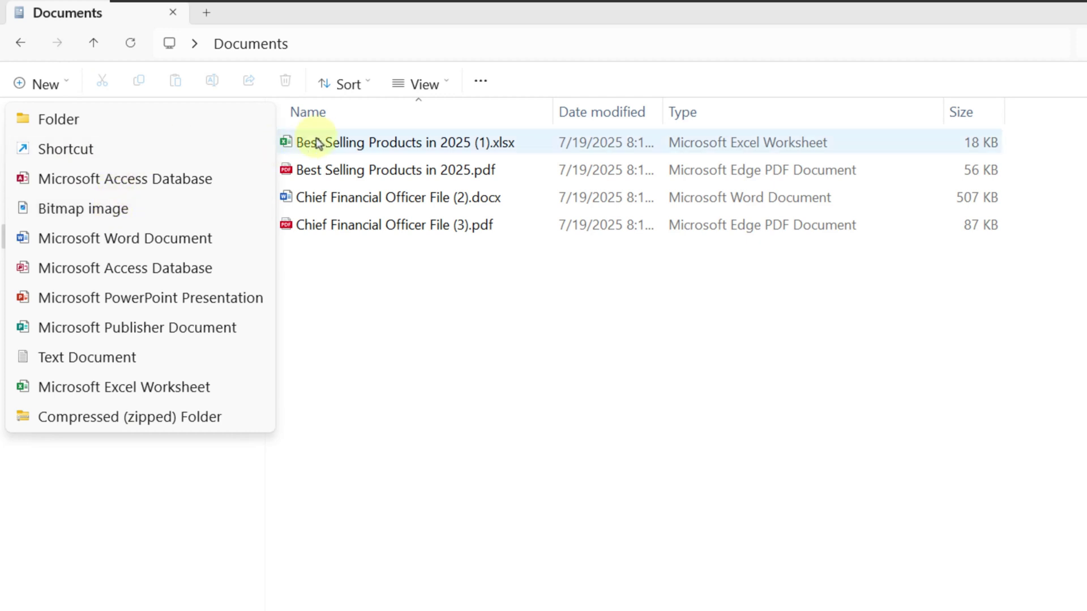
left_click(372, 86)
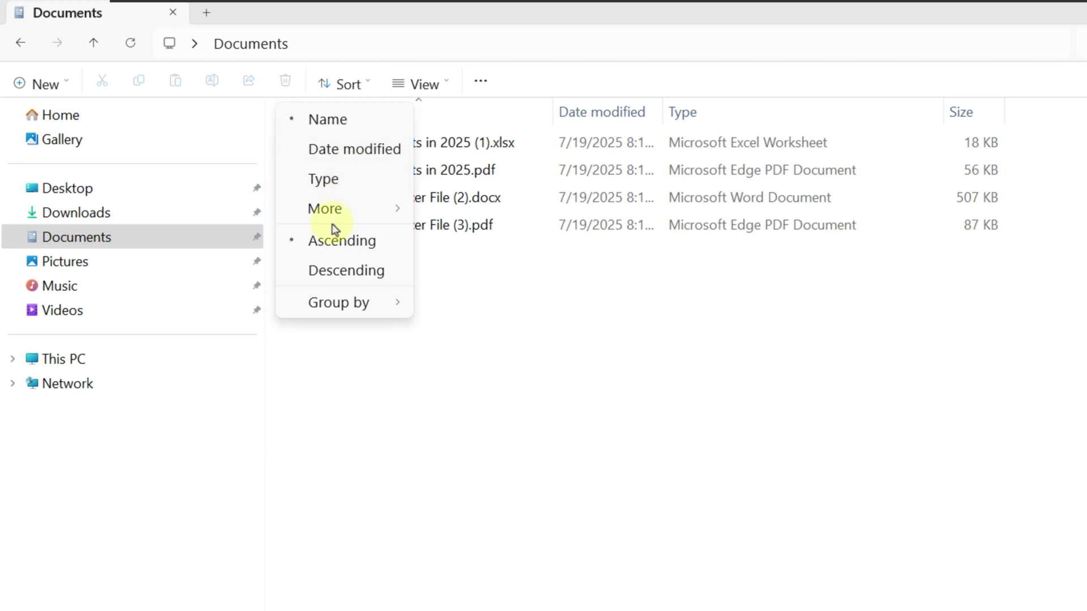
left_click(443, 82)
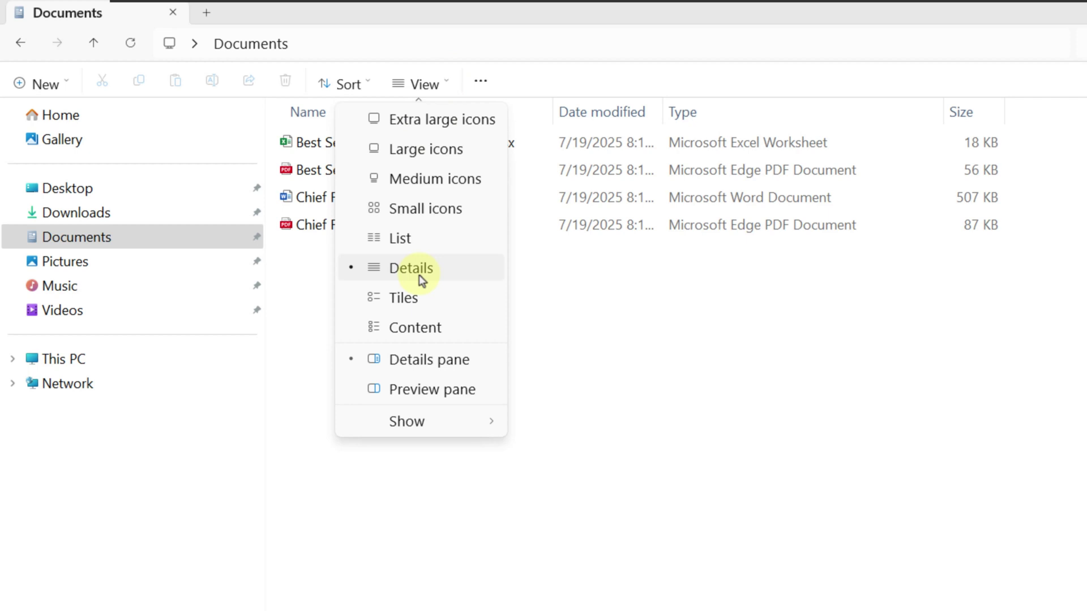
left_click(424, 150)
left_click(449, 85)
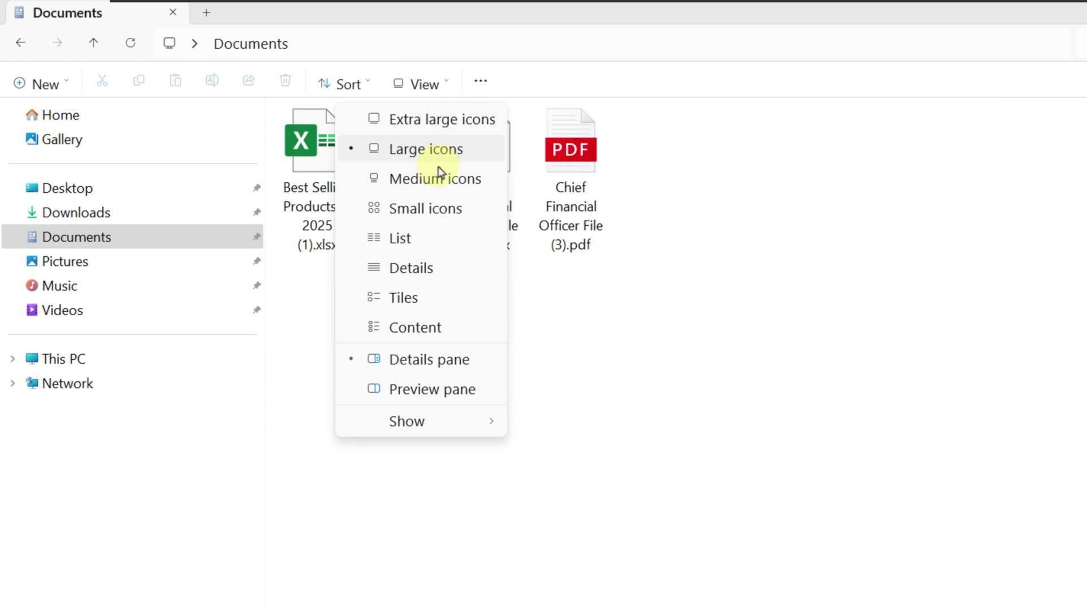
left_click(436, 212)
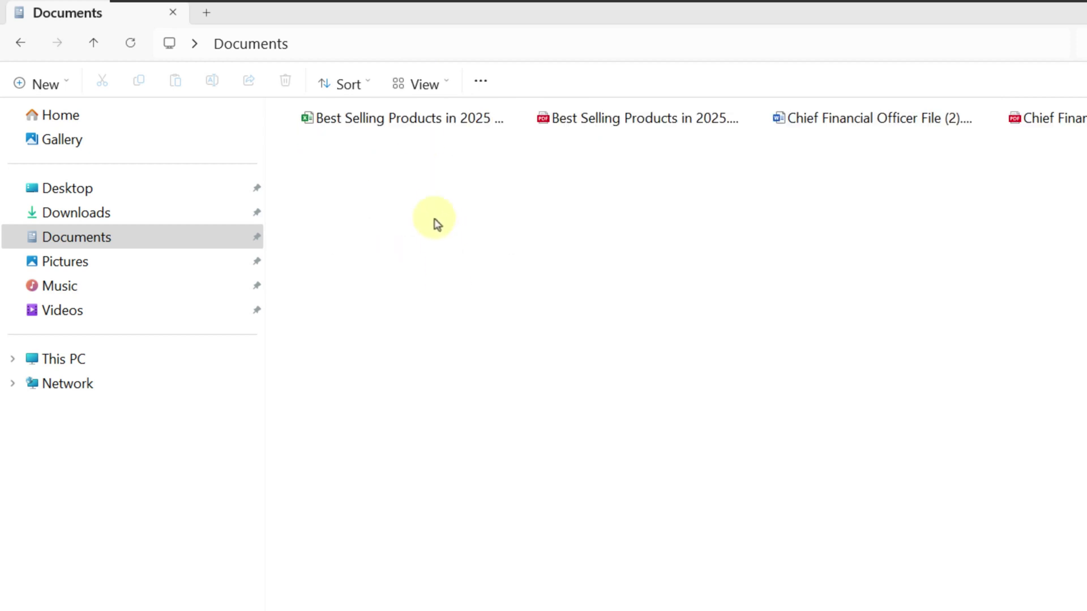
left_click(445, 86)
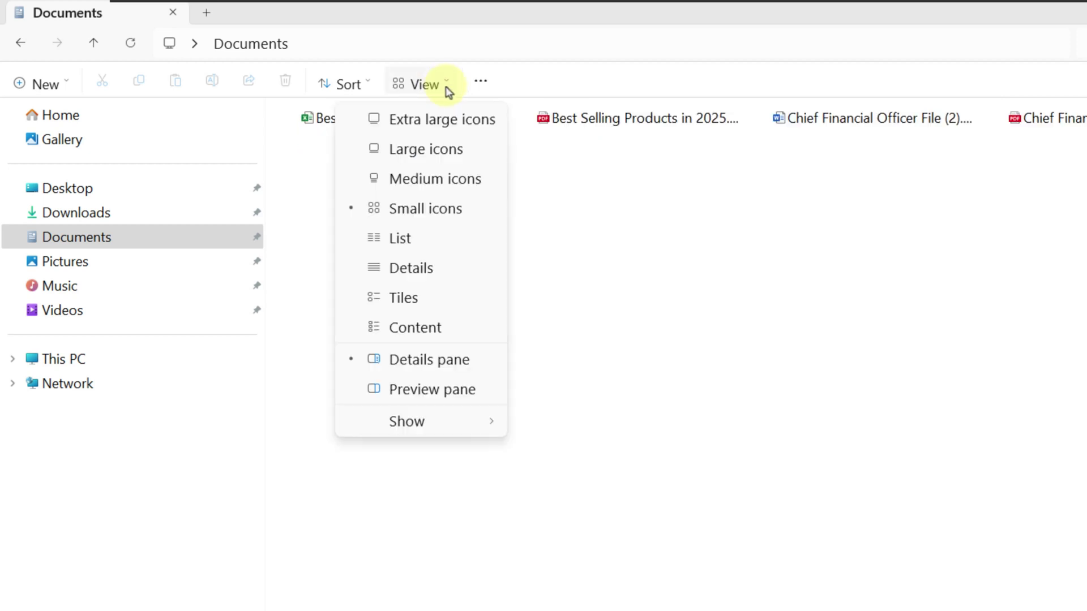
left_click(420, 277)
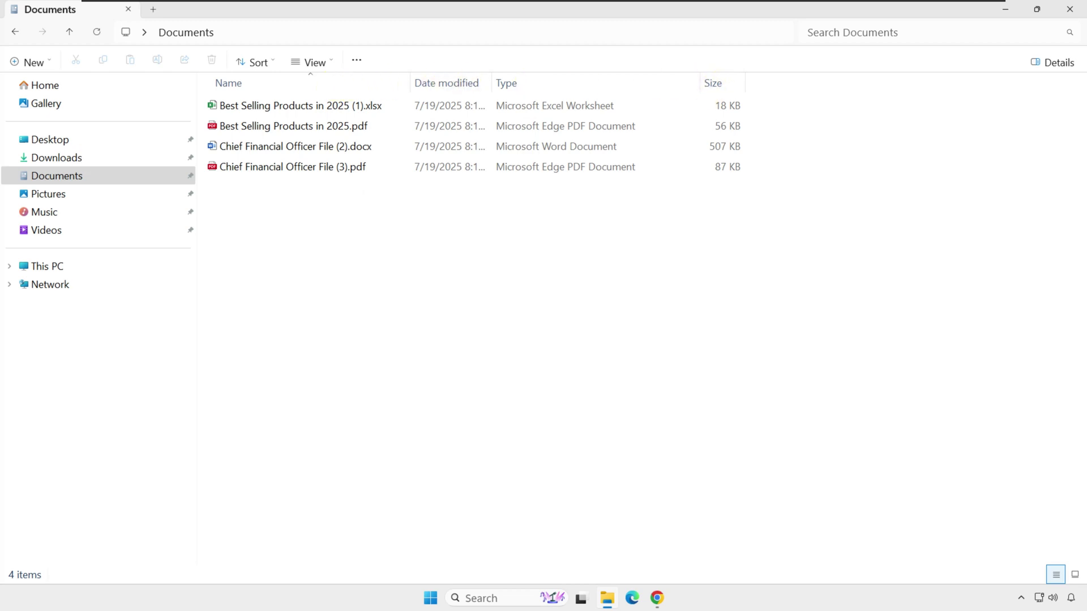
Add Date created and Authors columns, then autofit the Date modified, Date created and Authors widths.
right_click(595, 88)
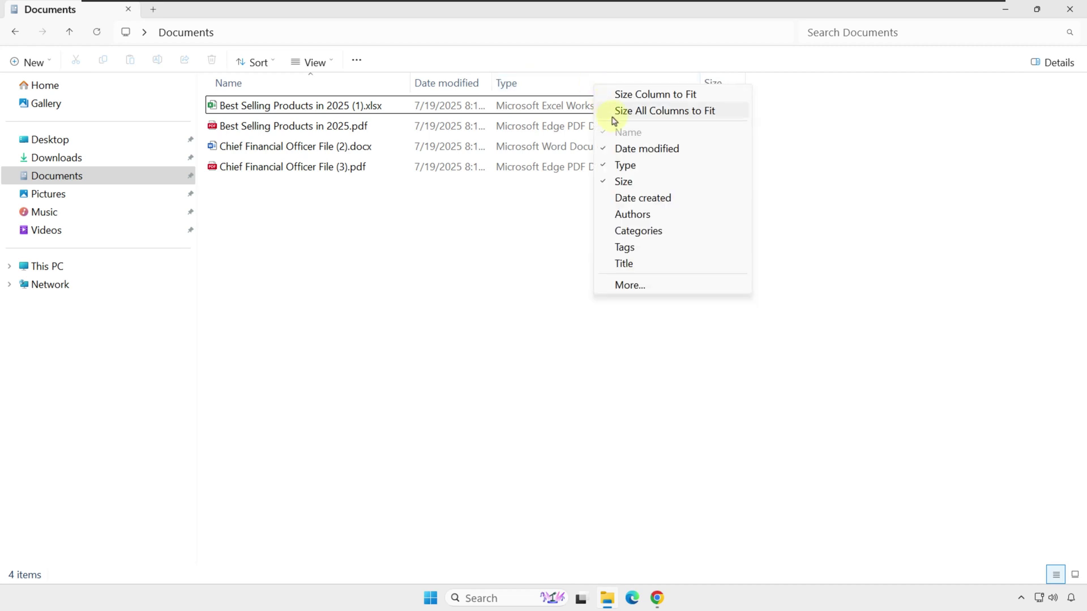
left_click(644, 199)
right_click(632, 90)
left_click(674, 226)
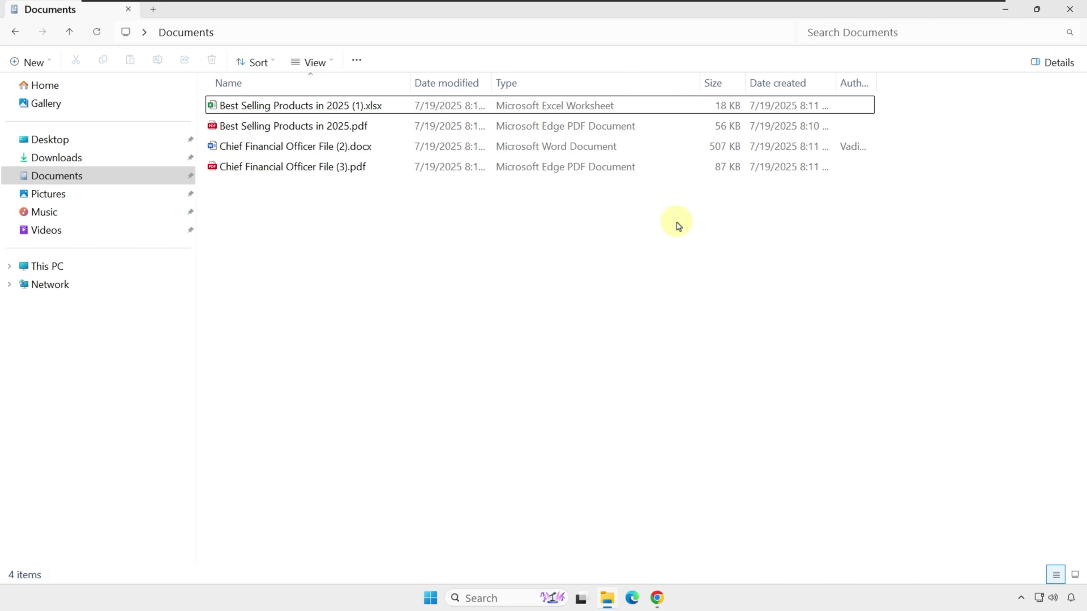
double_click(491, 83)
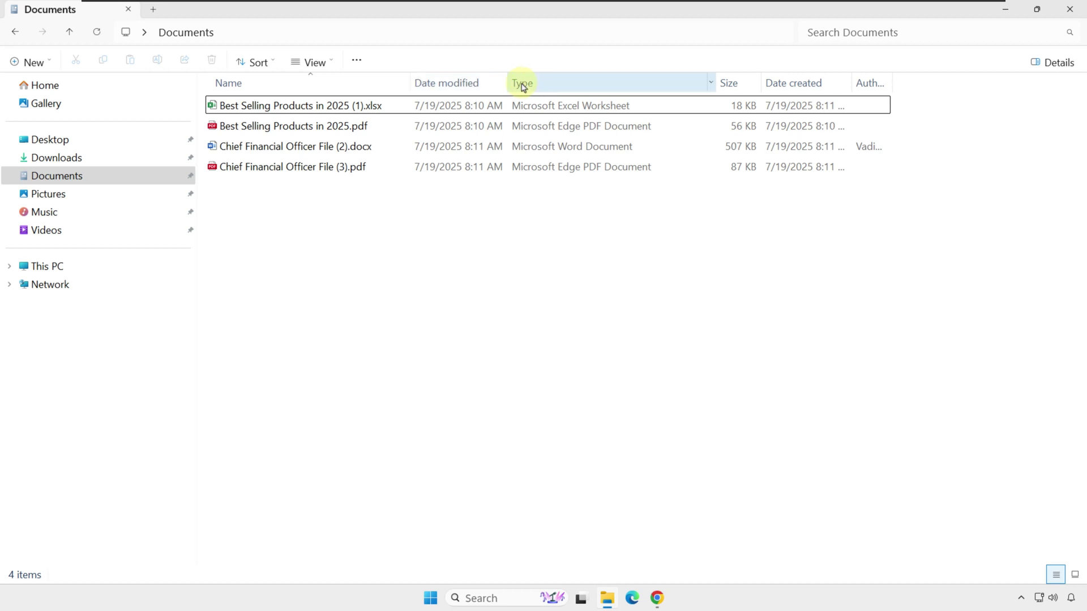
double_click(852, 84)
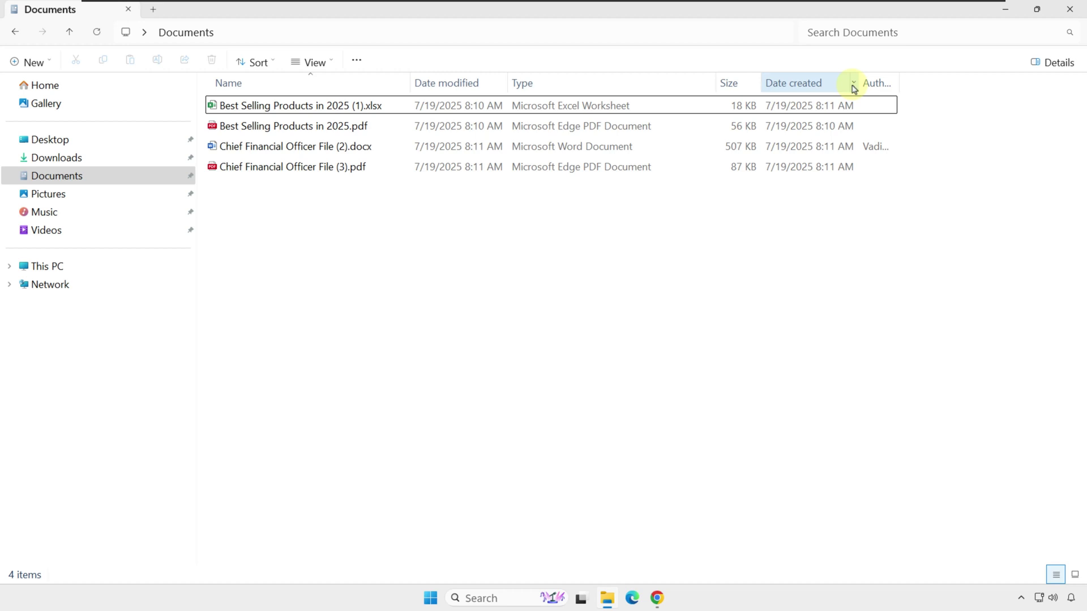
double_click(901, 84)
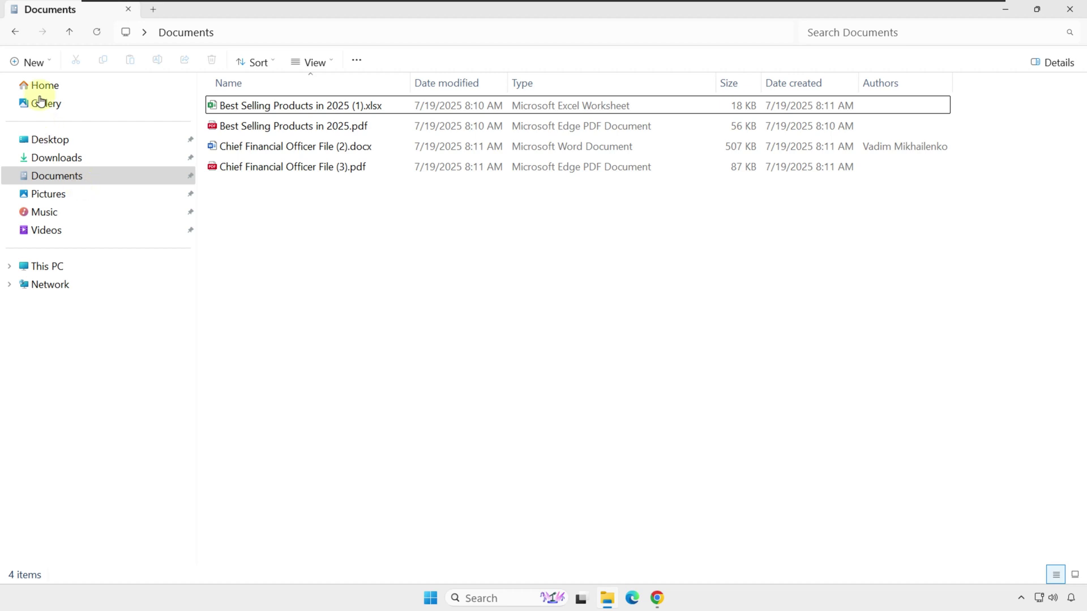
Create a new folder named Products in Documents.
left_click(50, 65)
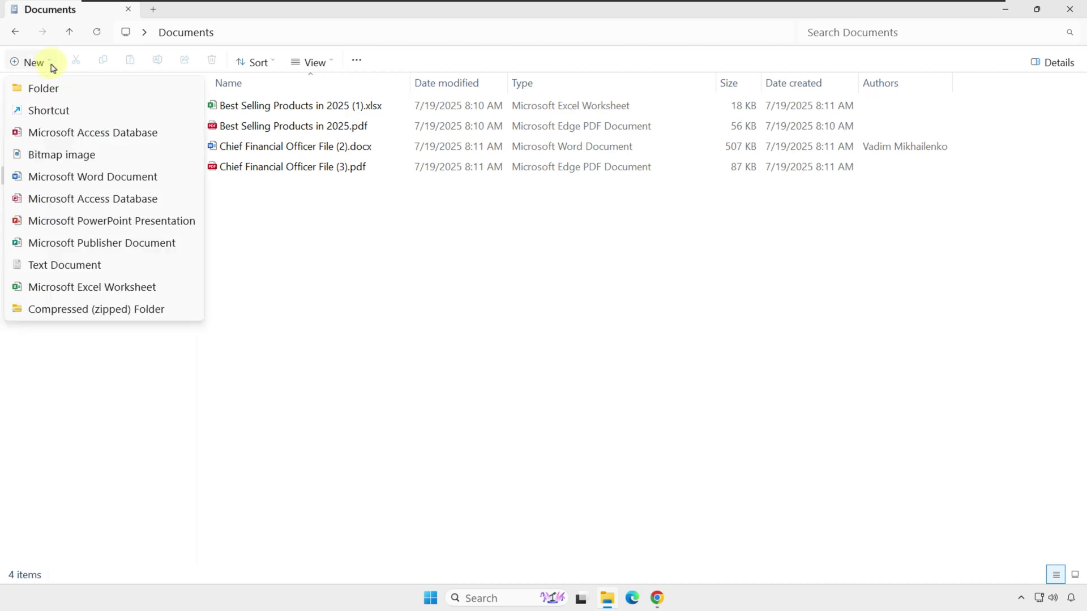
left_click(43, 88)
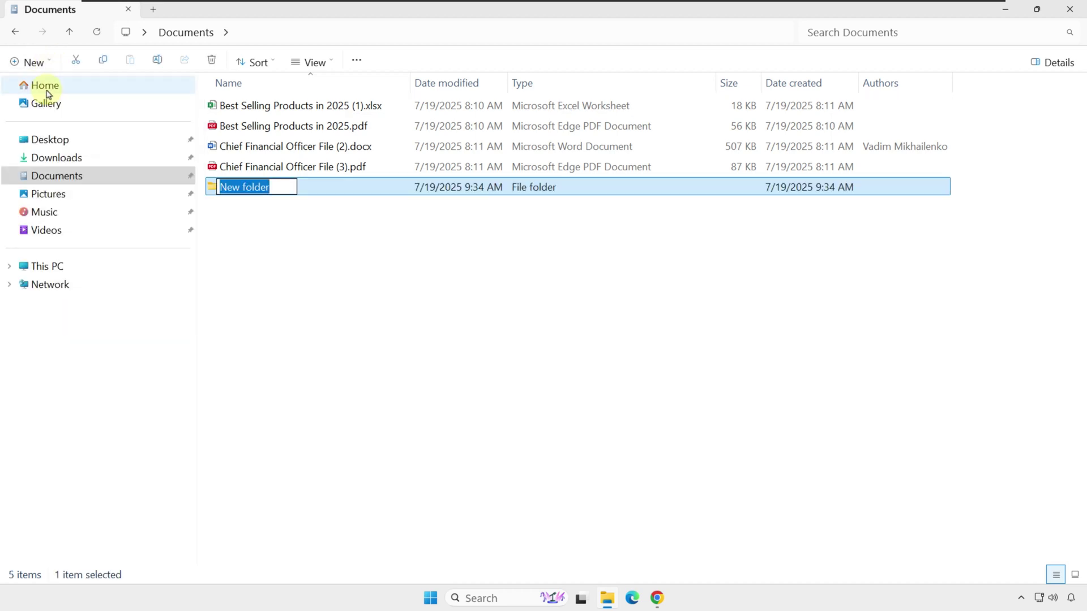
type("Products")
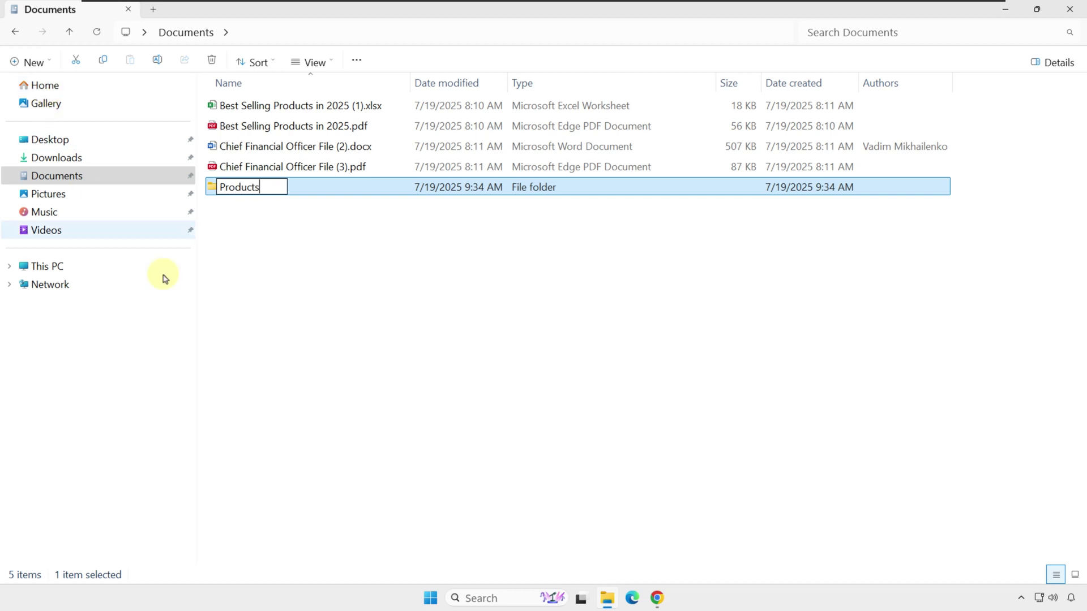
left_click(252, 269)
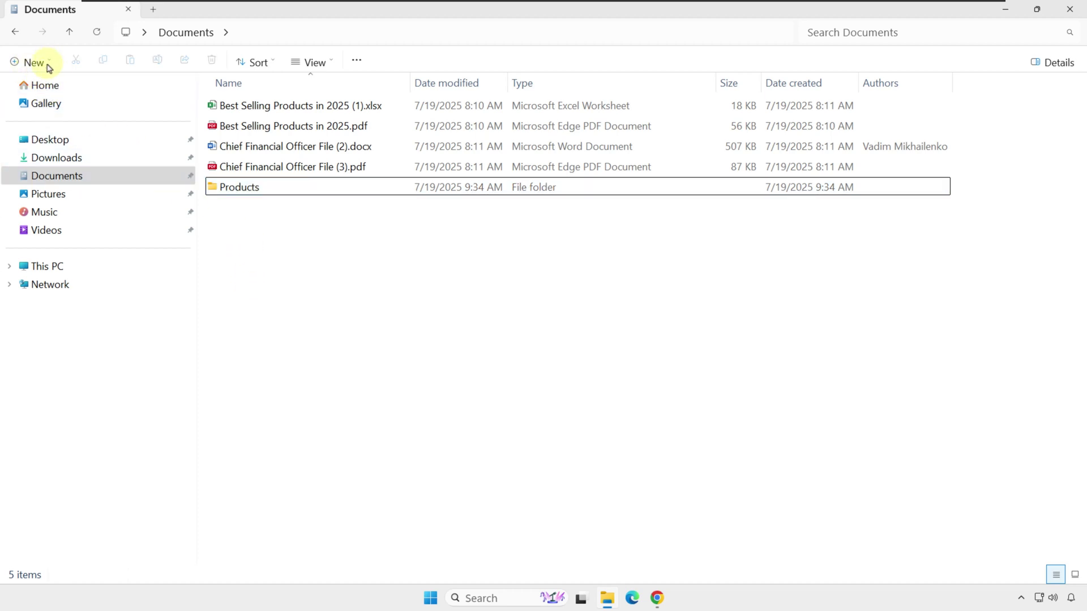
Create a second folder named Resumes, then select the Best Selling Products spreadsheet.
left_click(50, 67)
left_click(46, 89)
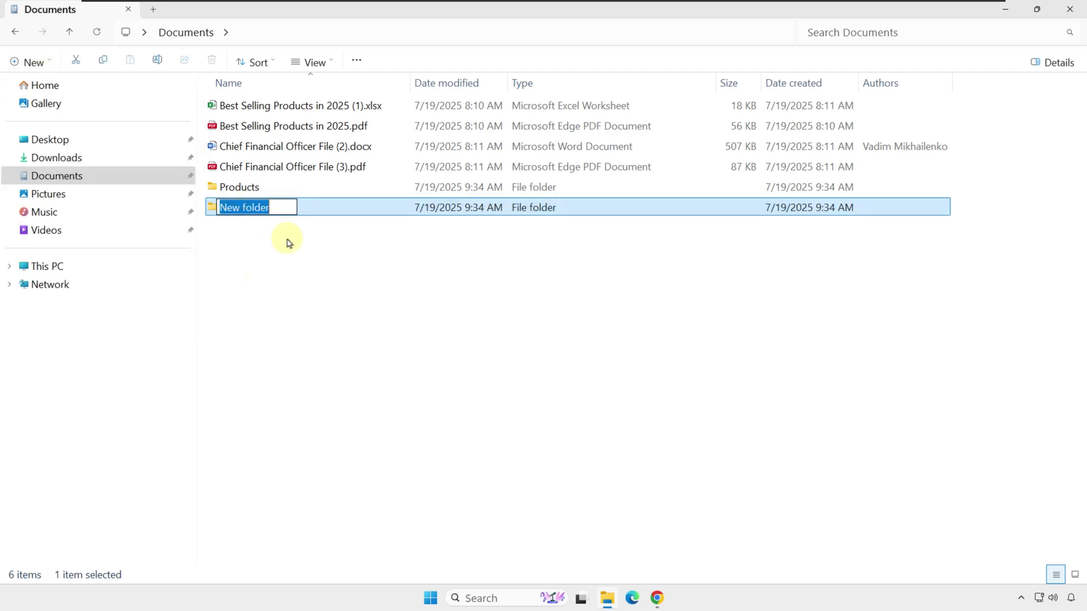
type("Resumes")
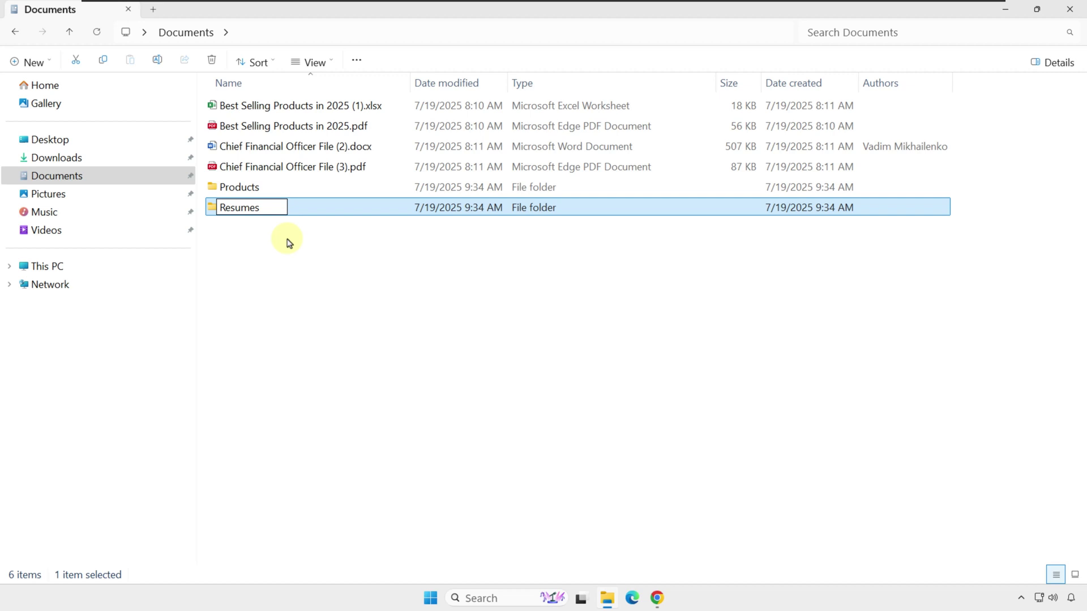
key("Return")
left_click(286, 264)
left_click(266, 107)
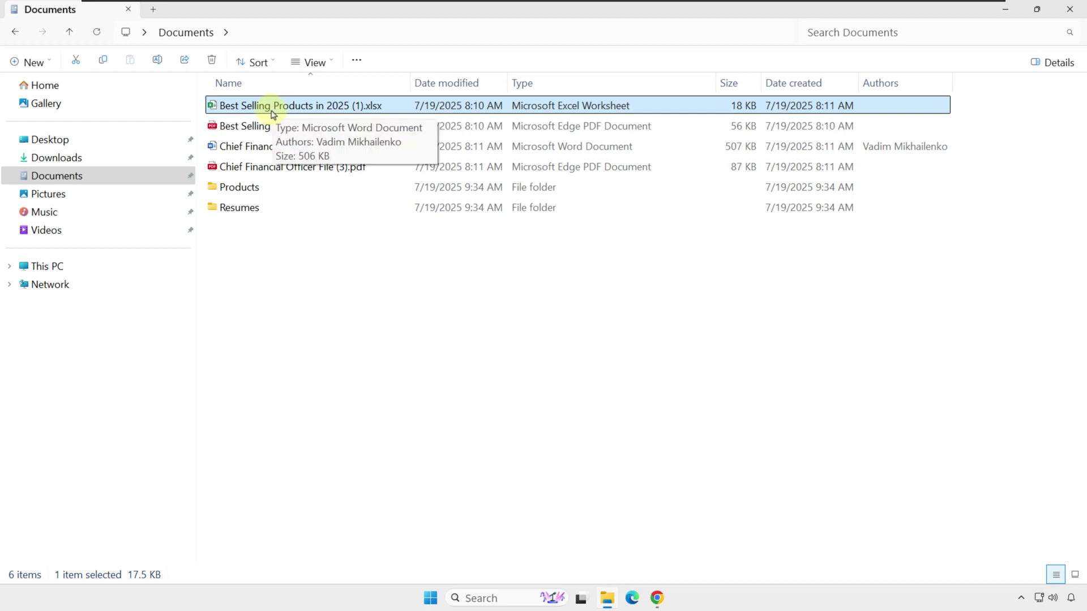
left_click_drag(275, 107, 256, 191)
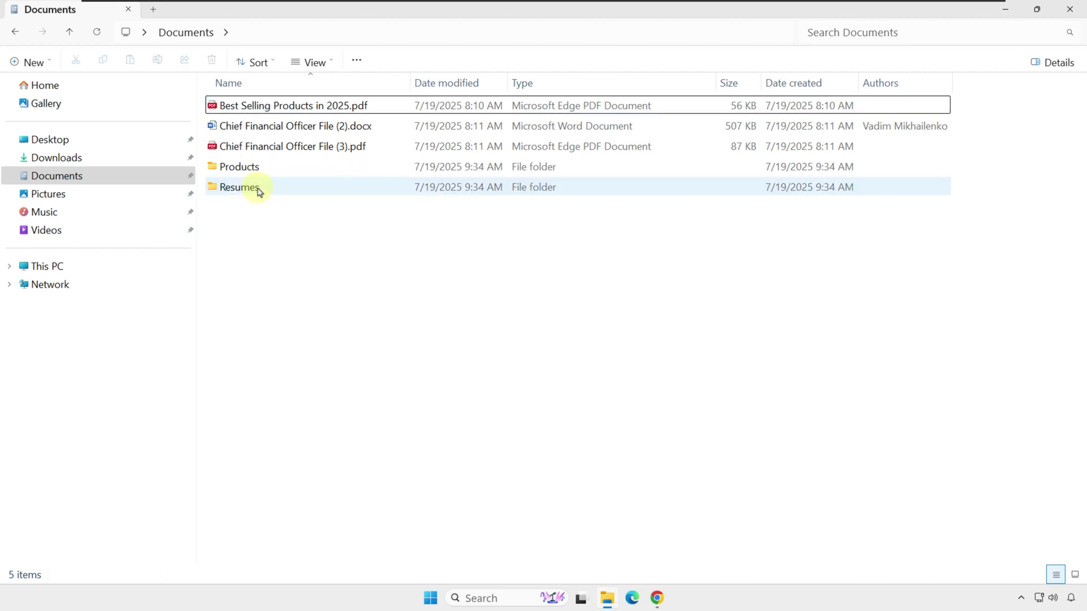
left_click(294, 109)
right_click(295, 110)
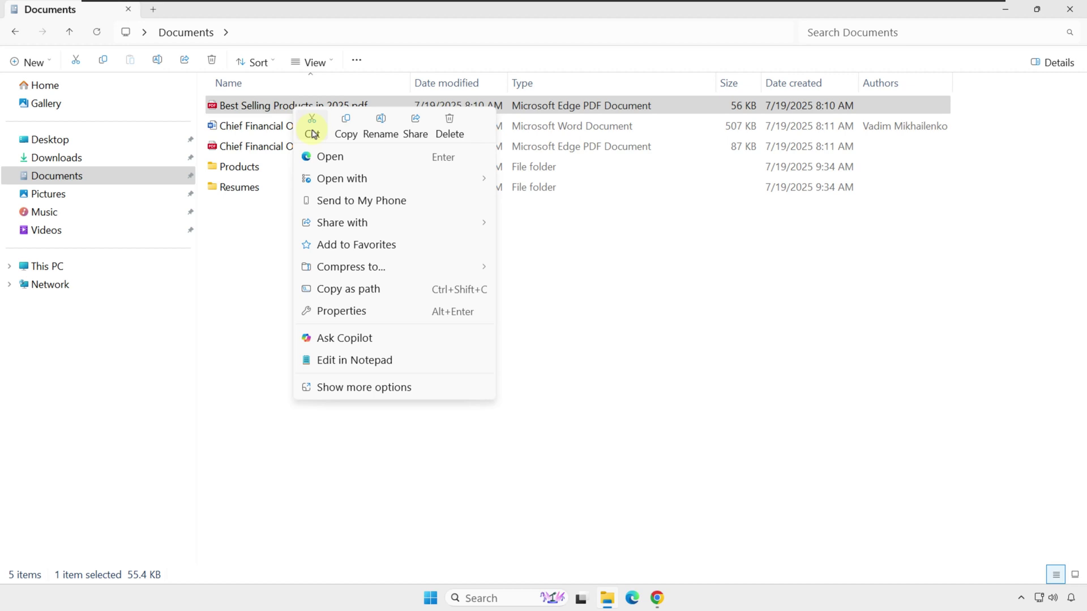
left_click(313, 131)
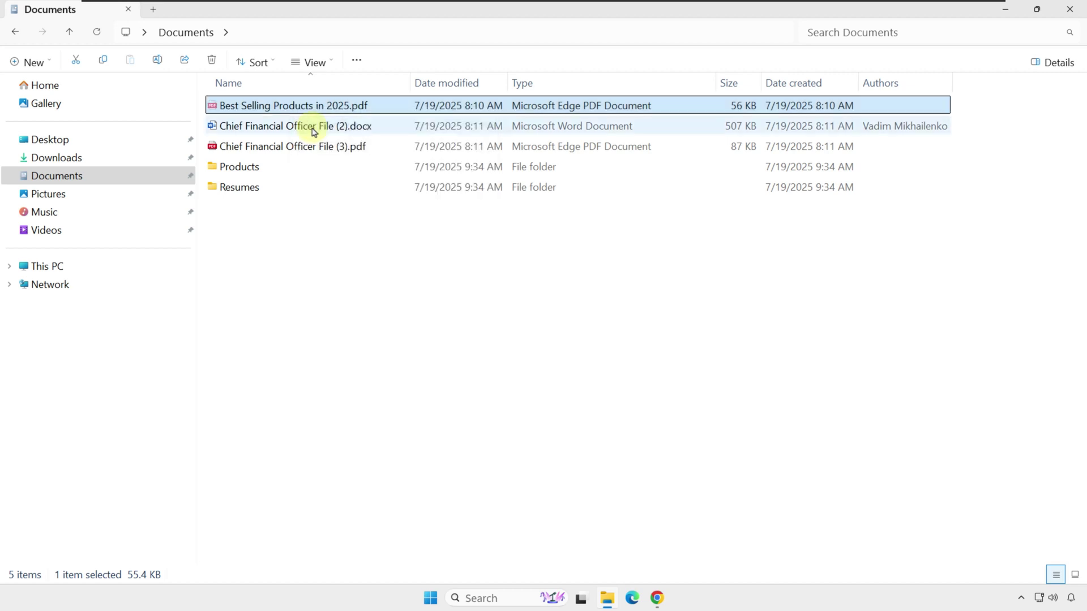
double_click(249, 169)
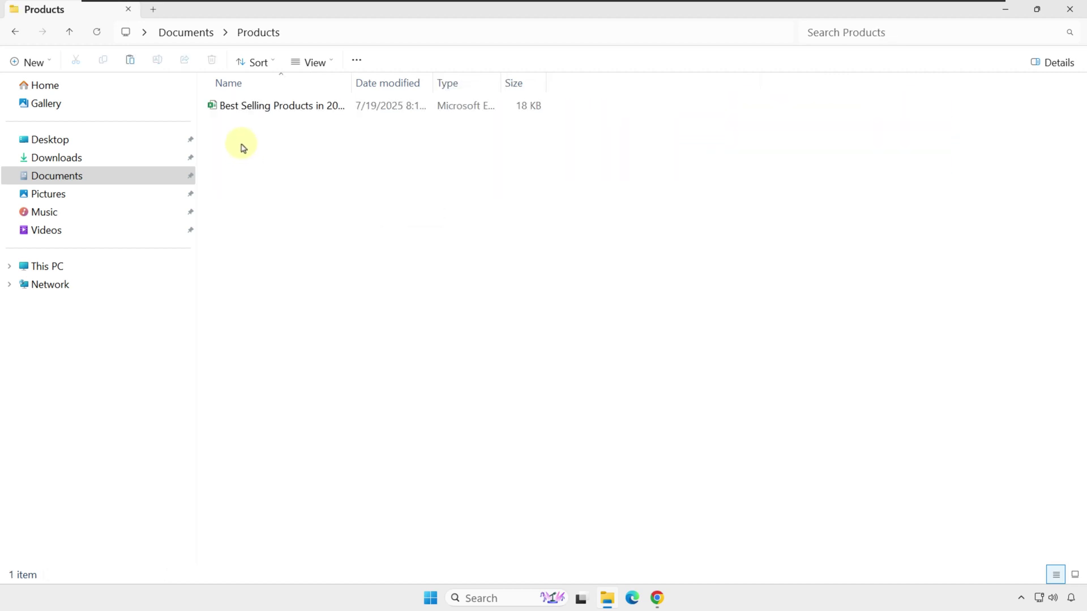
right_click(243, 147)
left_click(261, 166)
left_click(71, 33)
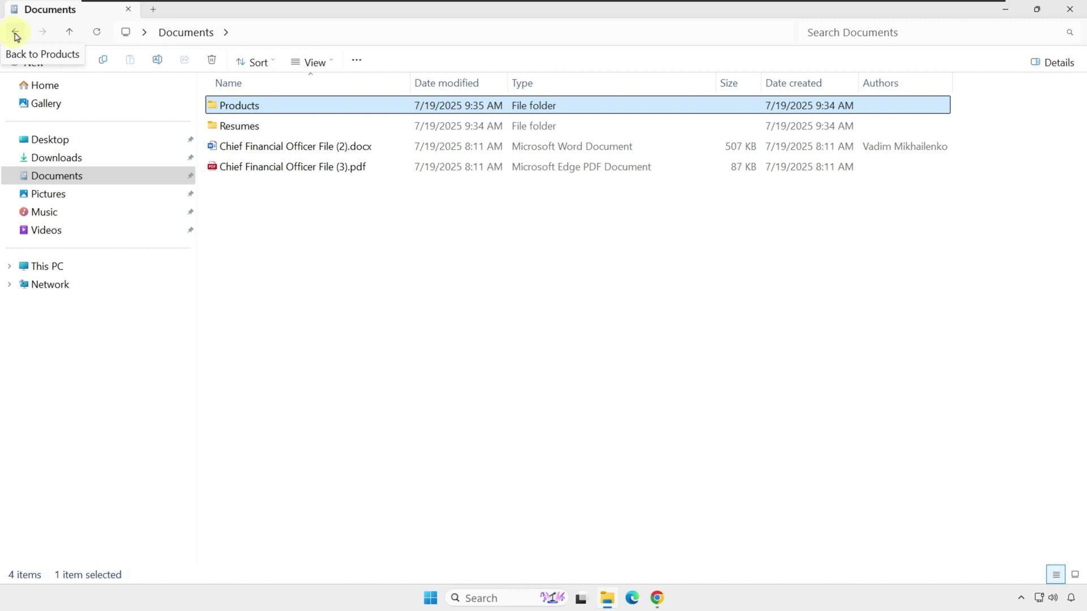
left_click(15, 34)
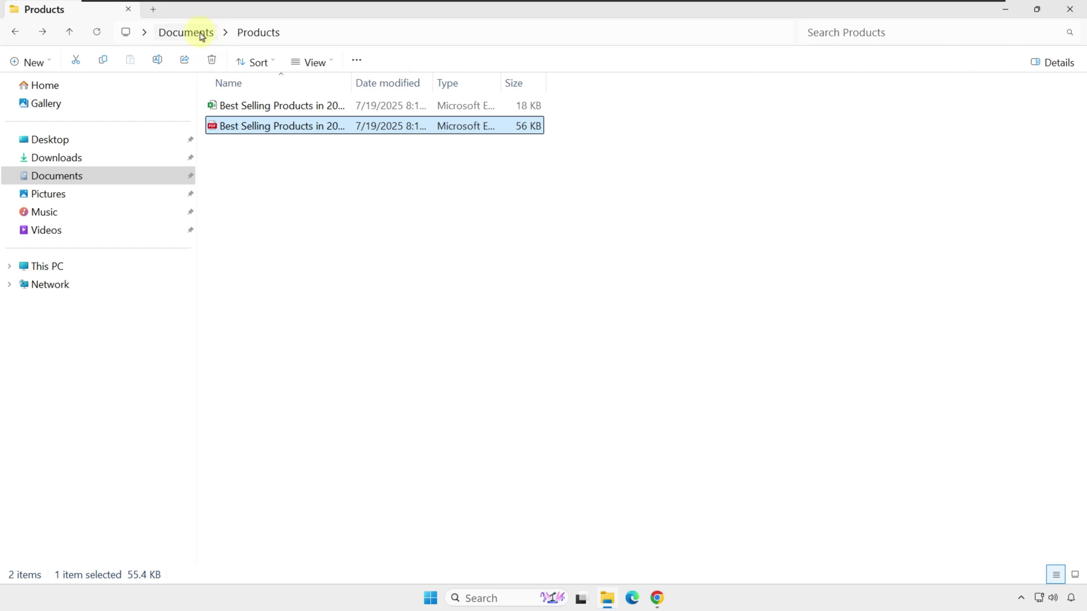
Copy Chief Financial Officer File (2).docx from Documents and paste it into Resumes.
left_click(187, 33)
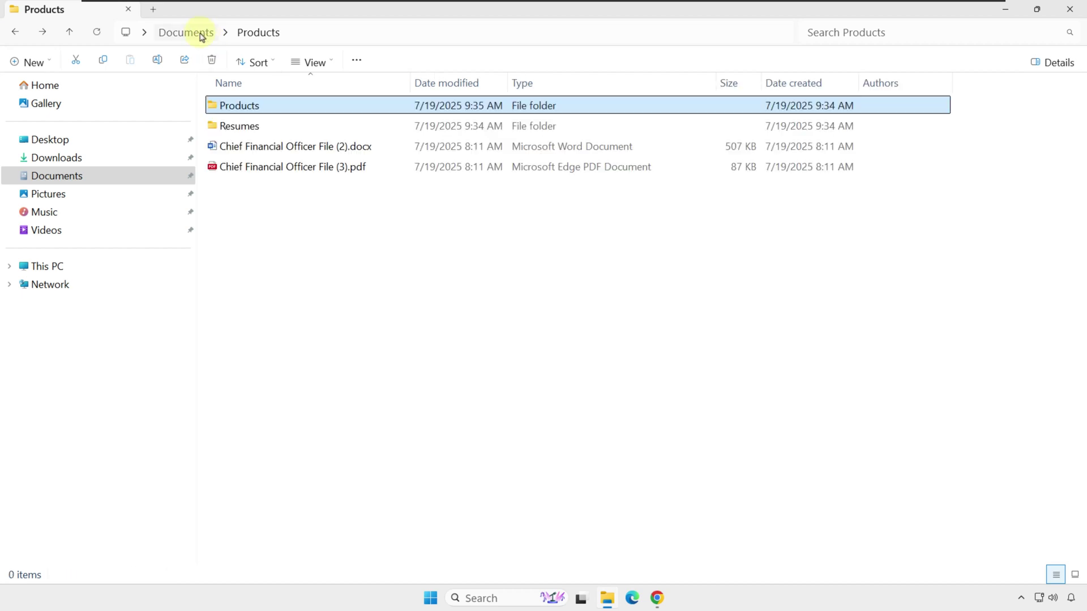
right_click(319, 149)
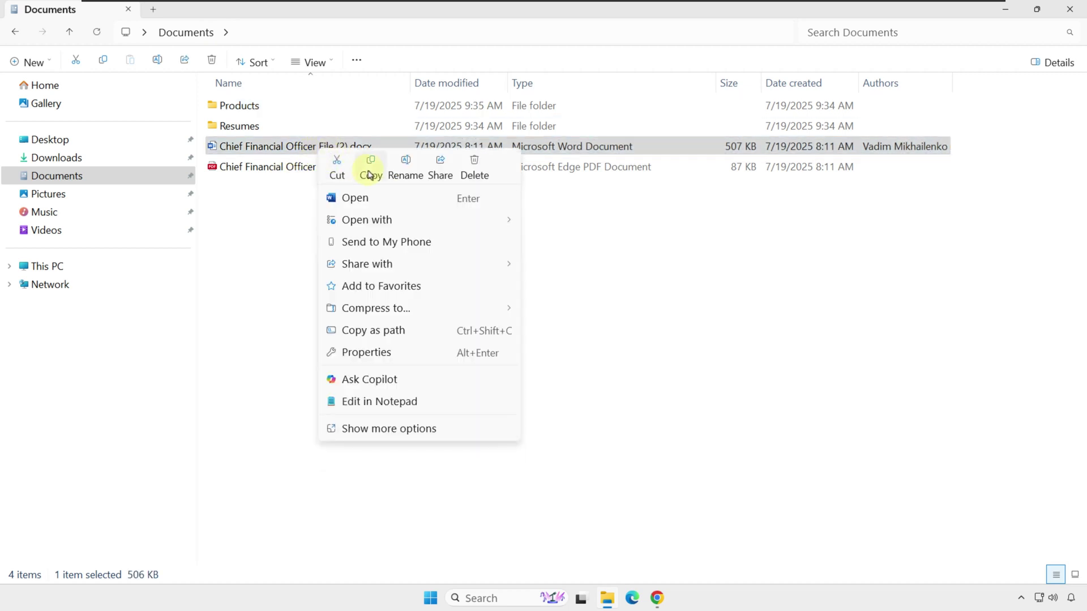
left_click(369, 170)
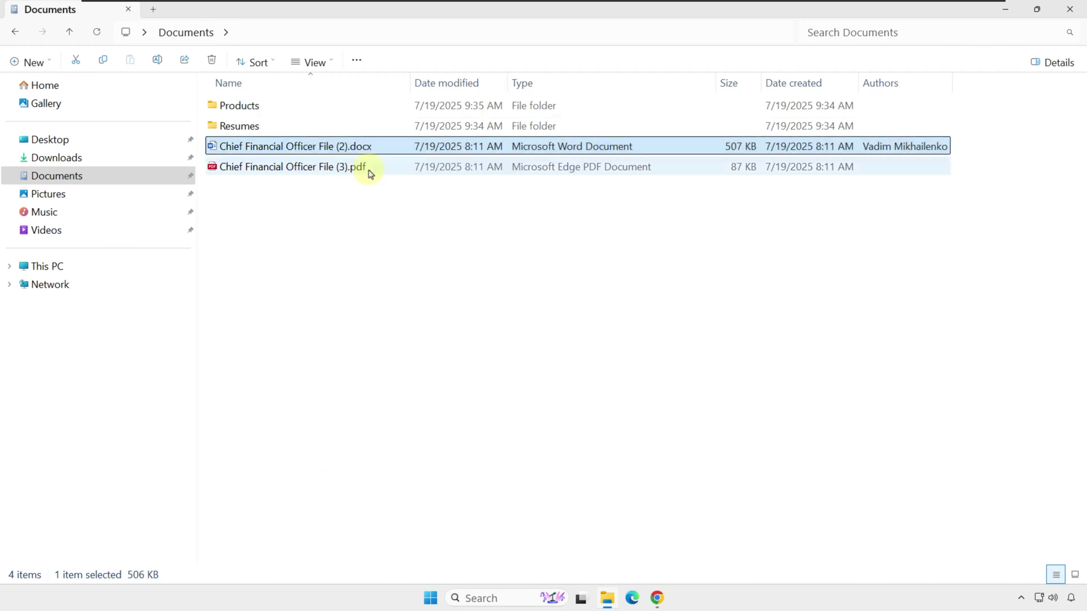
double_click(247, 129)
right_click(247, 133)
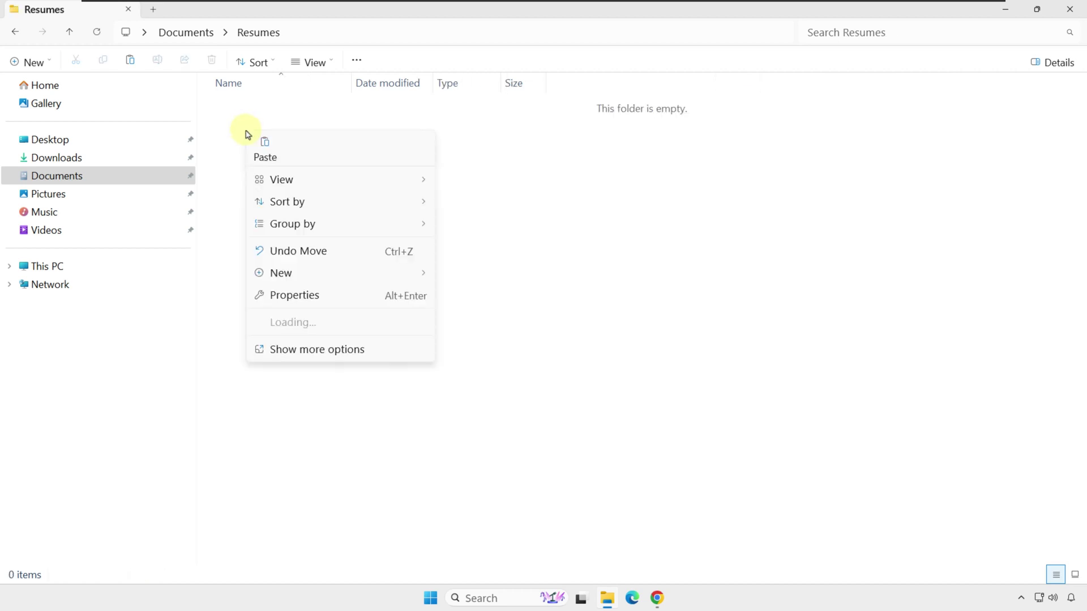
left_click(265, 150)
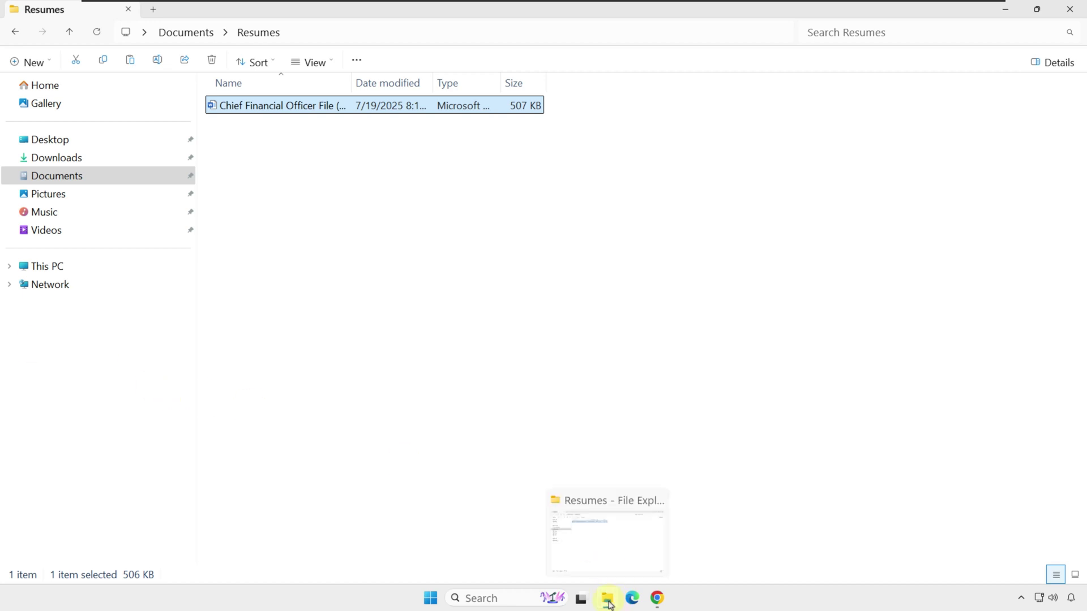
Open a second File Explorer window beside the first, with Documents shown on the left.
right_click(608, 603)
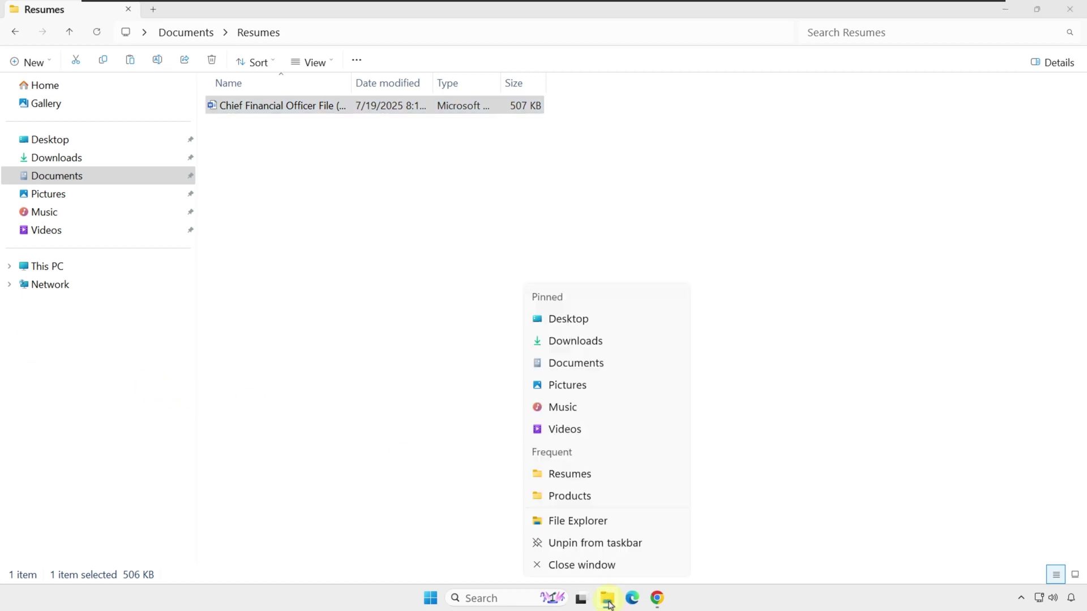
left_click(586, 522)
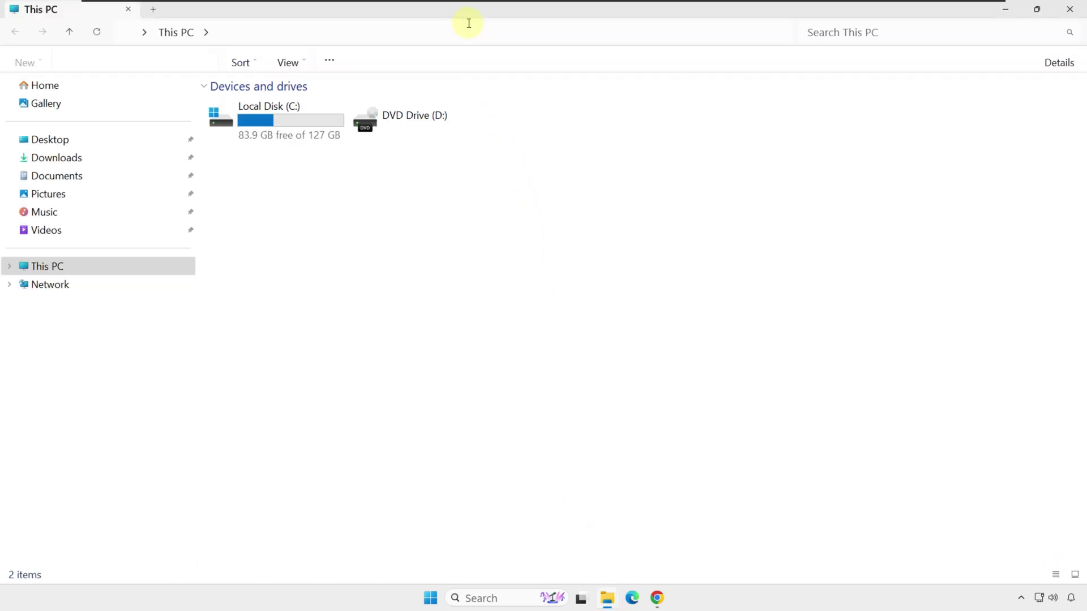
mouse_move(1041, 10)
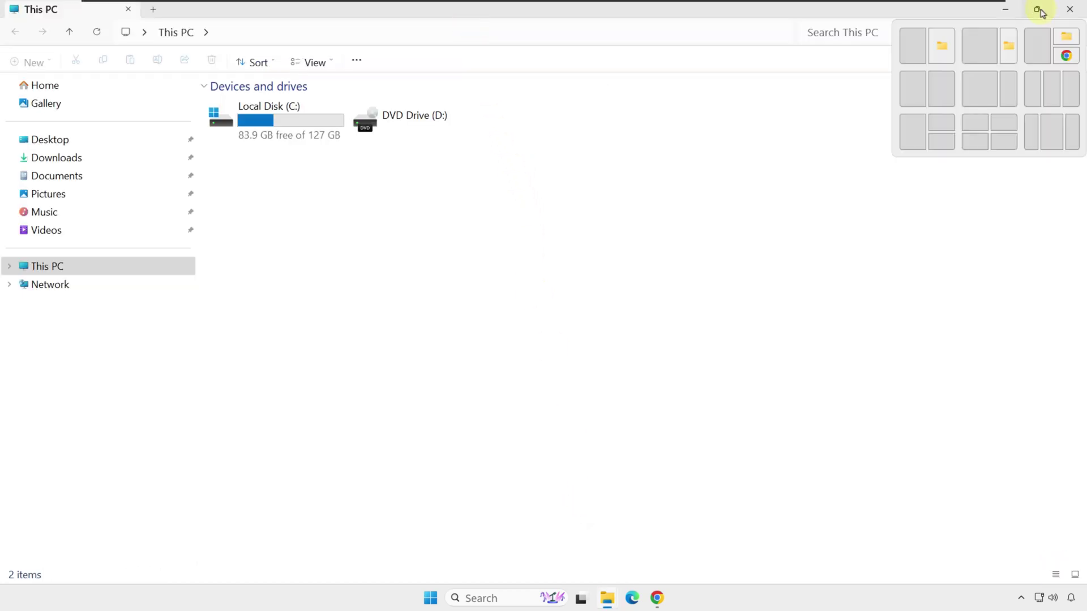
left_click(919, 50)
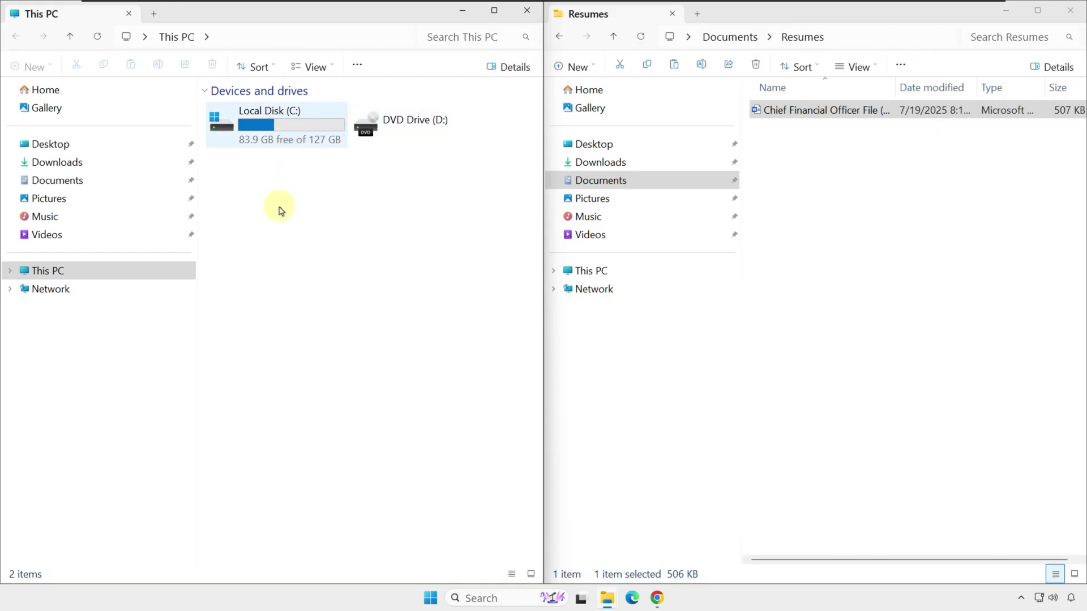
left_click(74, 180)
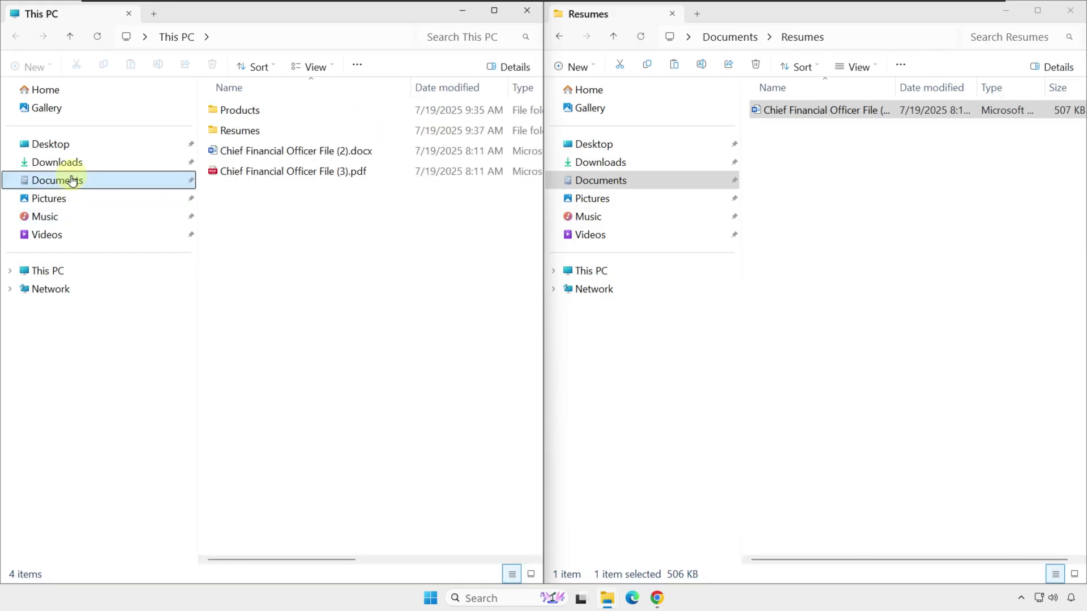
Move the Chief Financial Officer Word and PDF files into Resumes, replacing the existing copy.
left_click(342, 151)
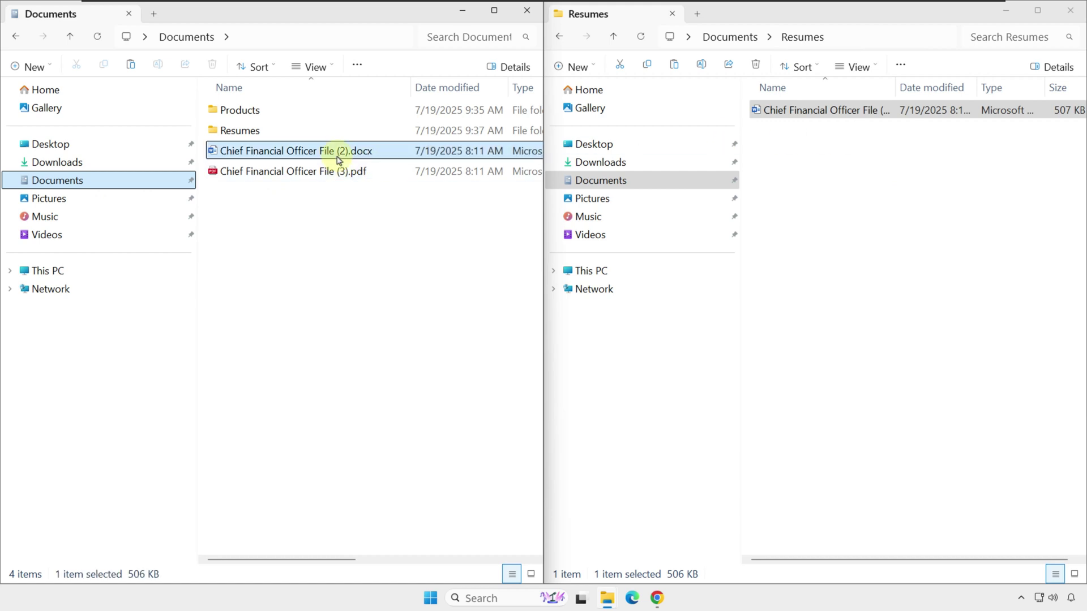
left_click_drag(316, 150, 848, 195)
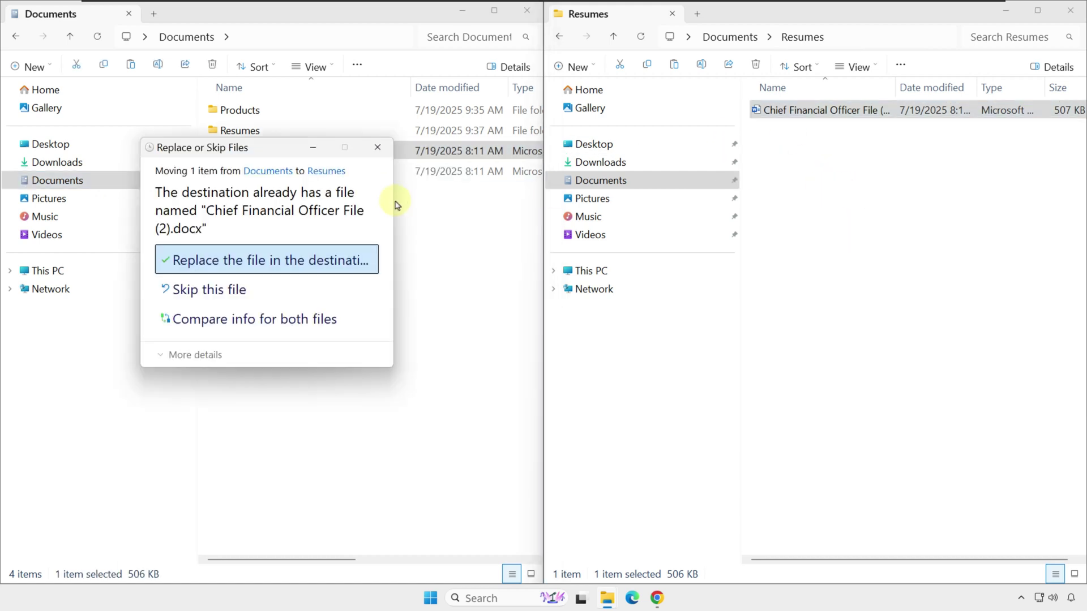
left_click(300, 268)
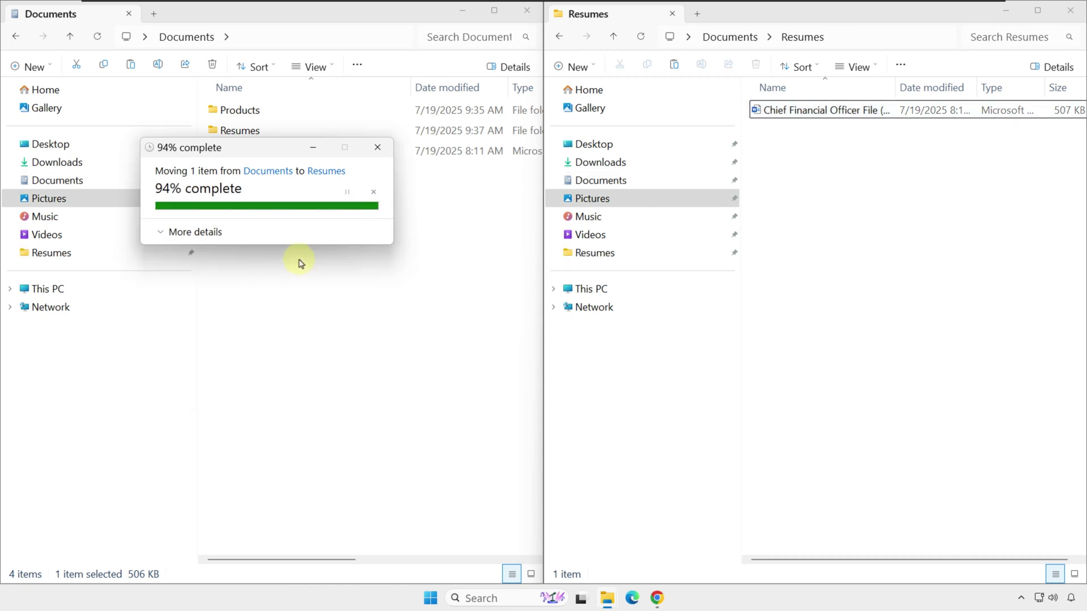
left_click(303, 152)
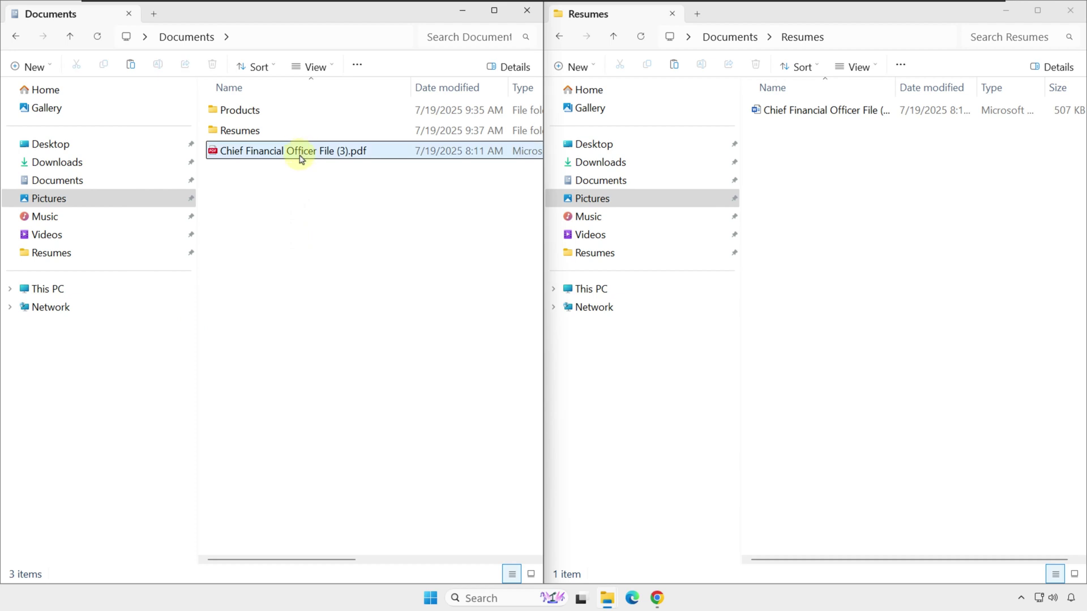
left_click_drag(300, 158, 839, 209)
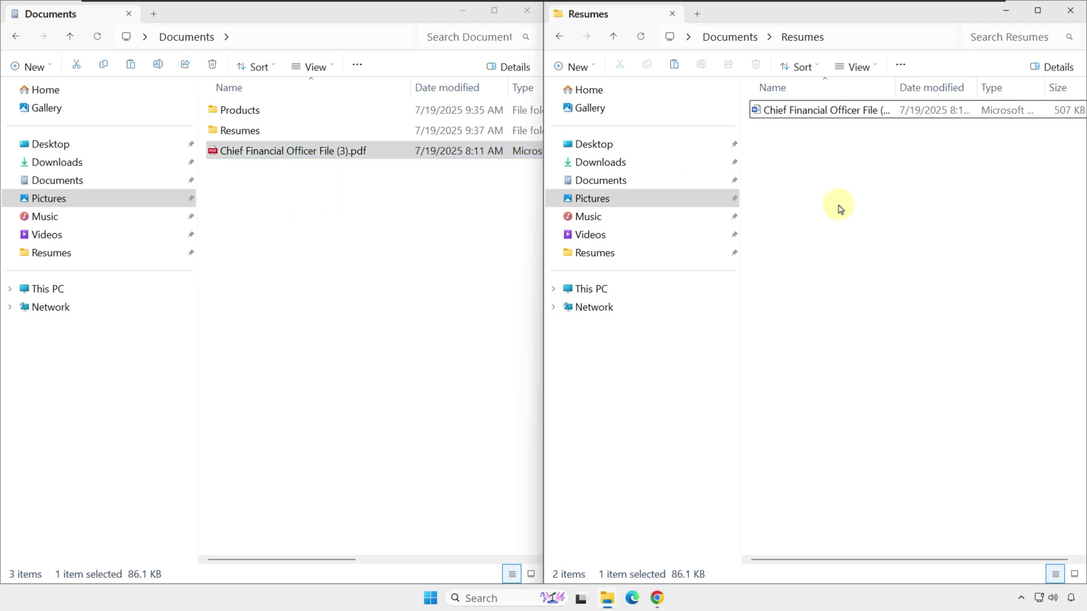
Maximize the Resumes window and box-select both Chief Financial Officer files.
left_click(1040, 13)
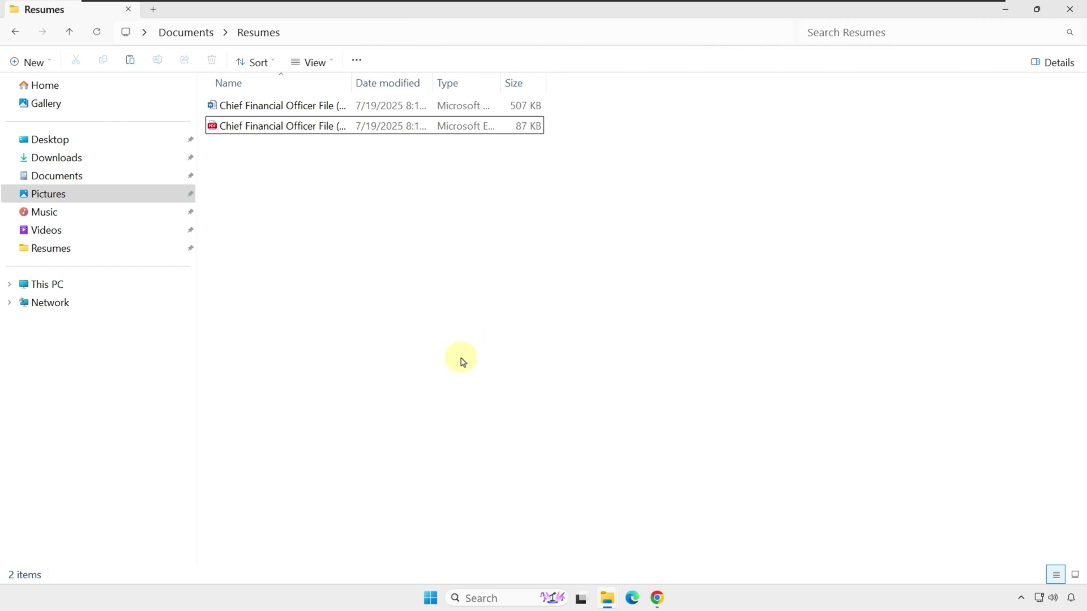
left_click(299, 109)
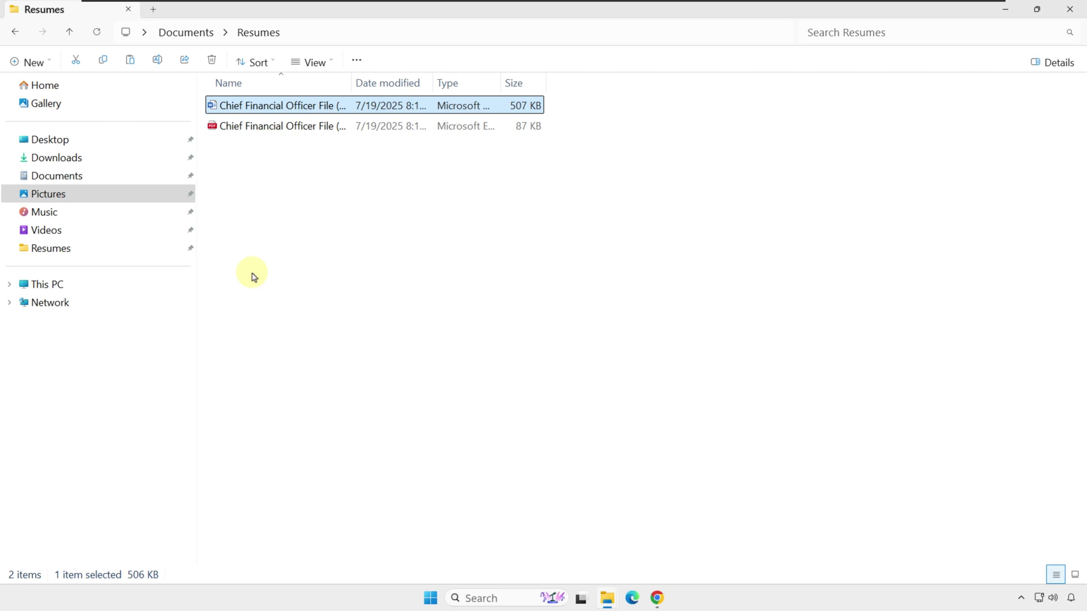
left_click(280, 181)
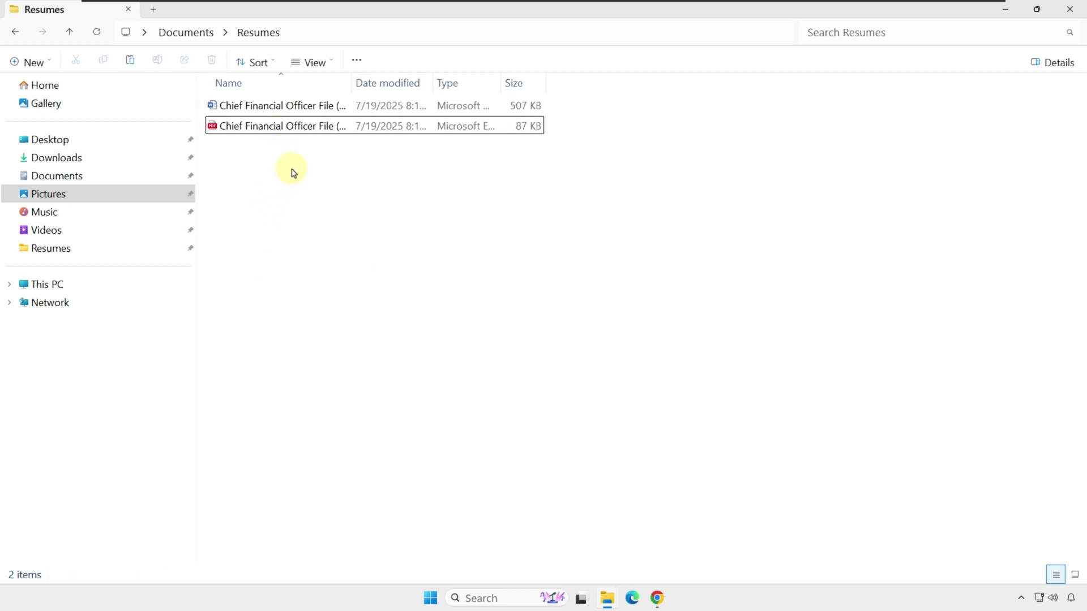
left_click_drag(293, 170, 256, 101)
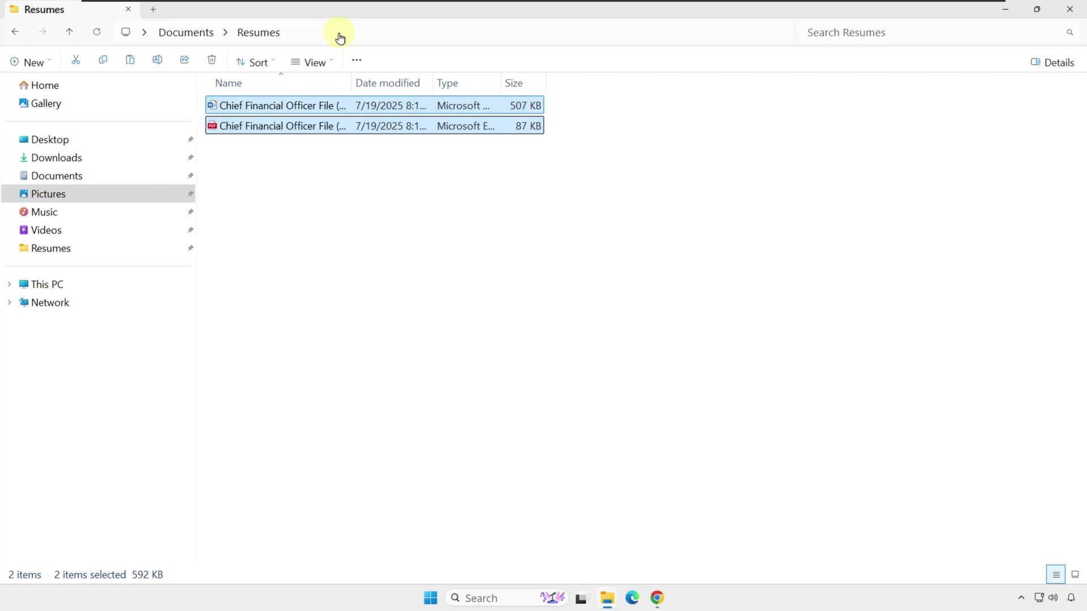
Copy the Resumes folder path C:\Users\…\Documents\Resumes from the address bar.
left_click(289, 32)
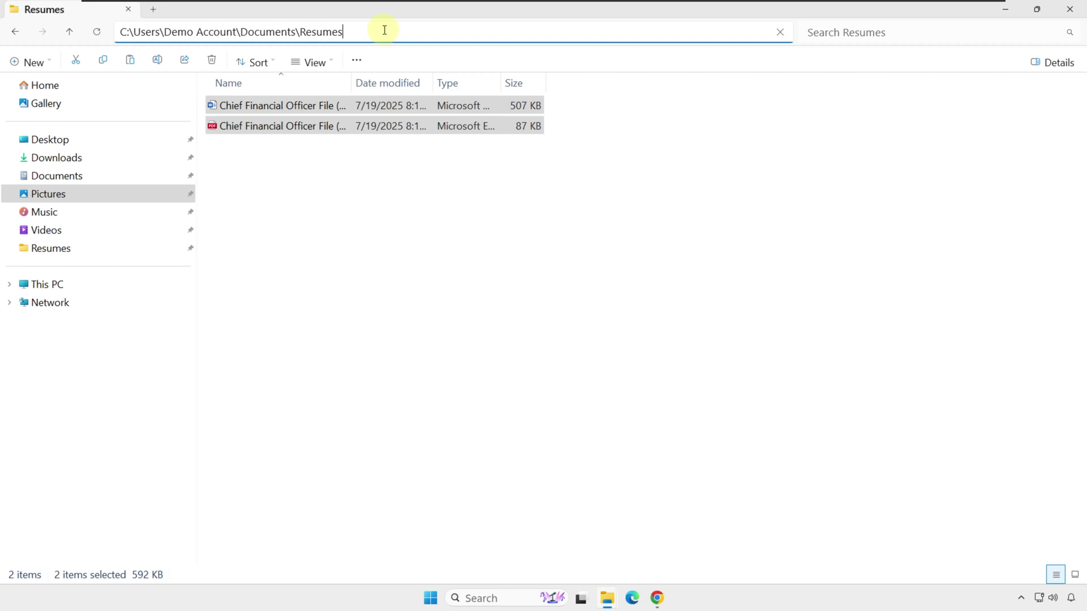
triple_click(276, 32)
right_click(276, 32)
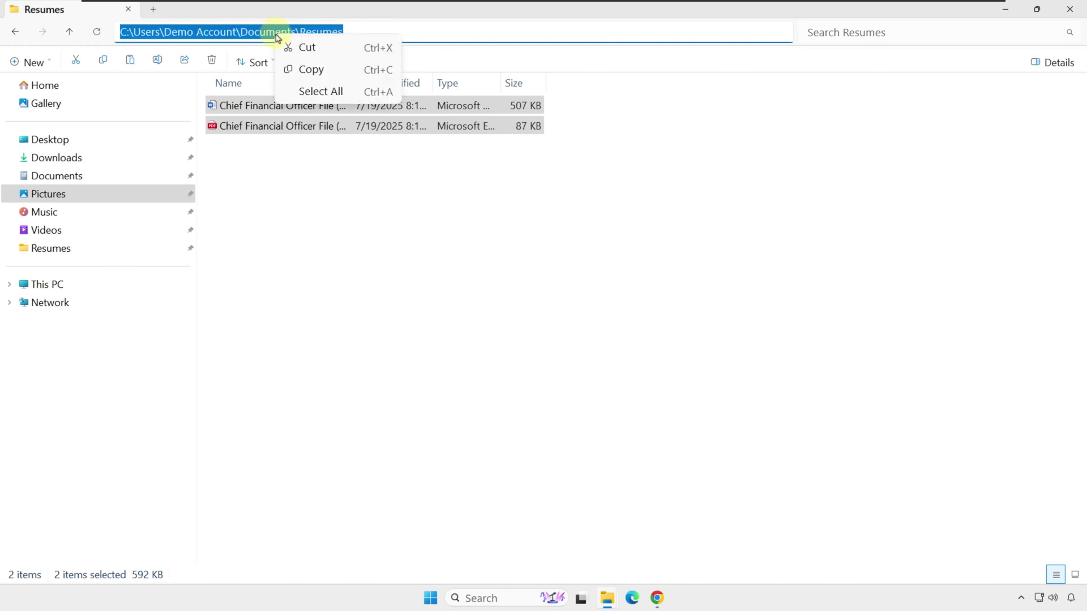
left_click(310, 68)
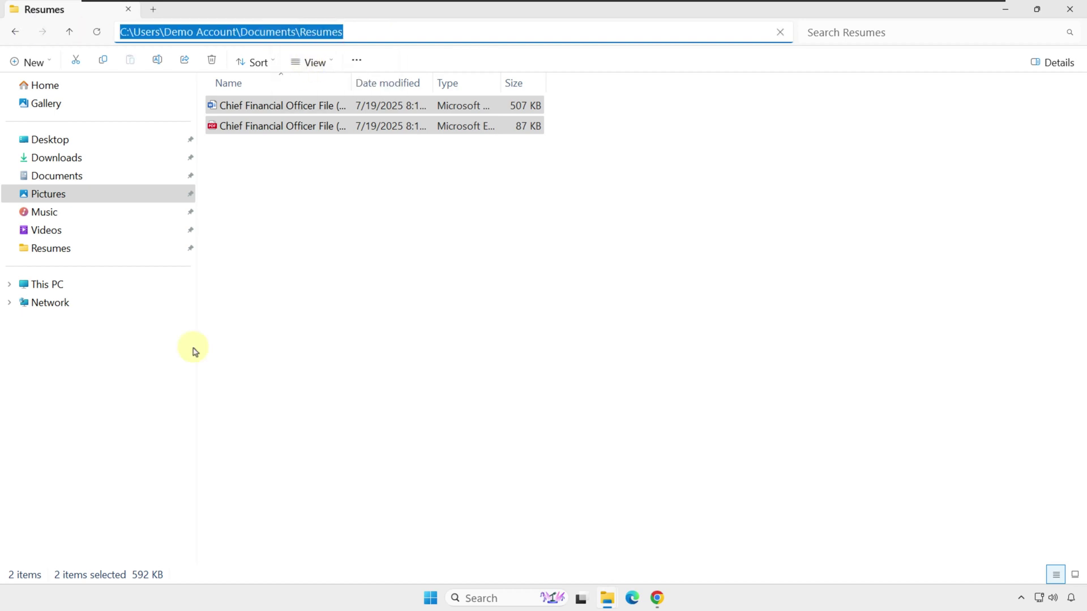
Launch Notepad from Windows search and paste the Resumes folder path into the blank note.
left_click(477, 599)
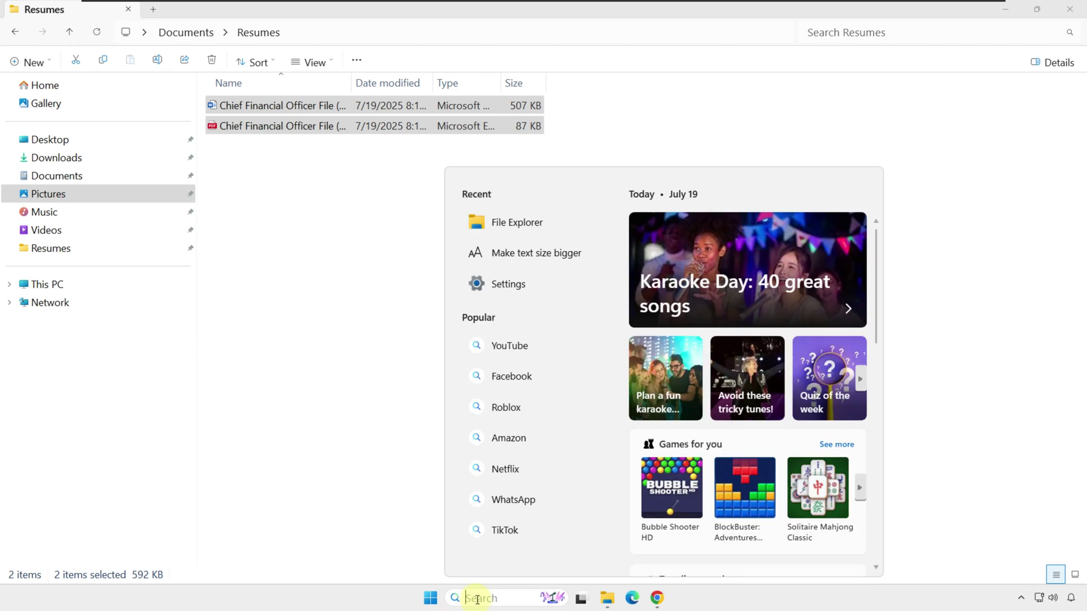
type("note")
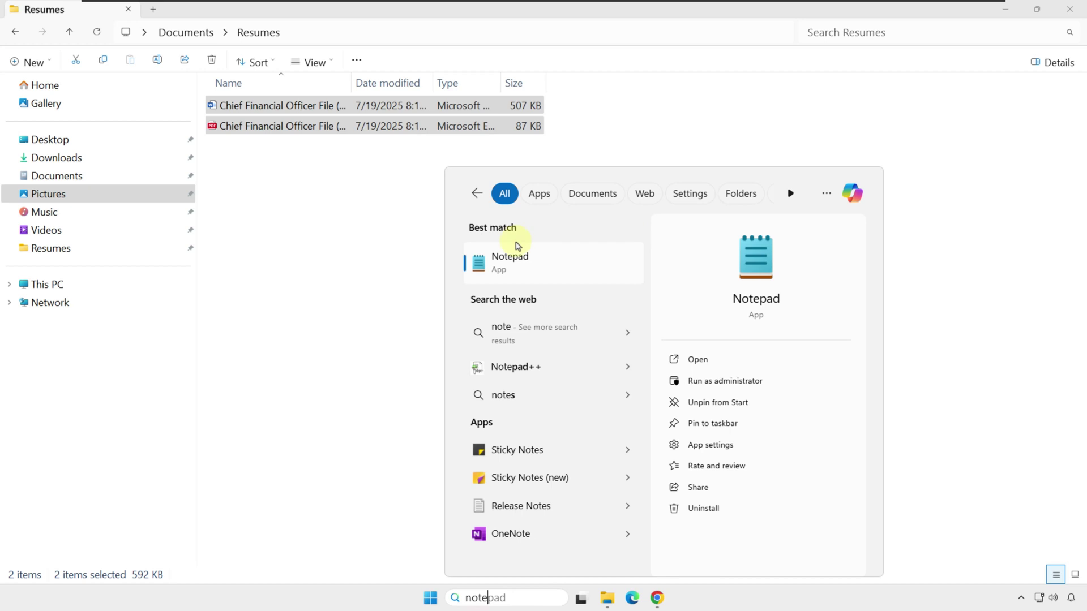
left_click(514, 266)
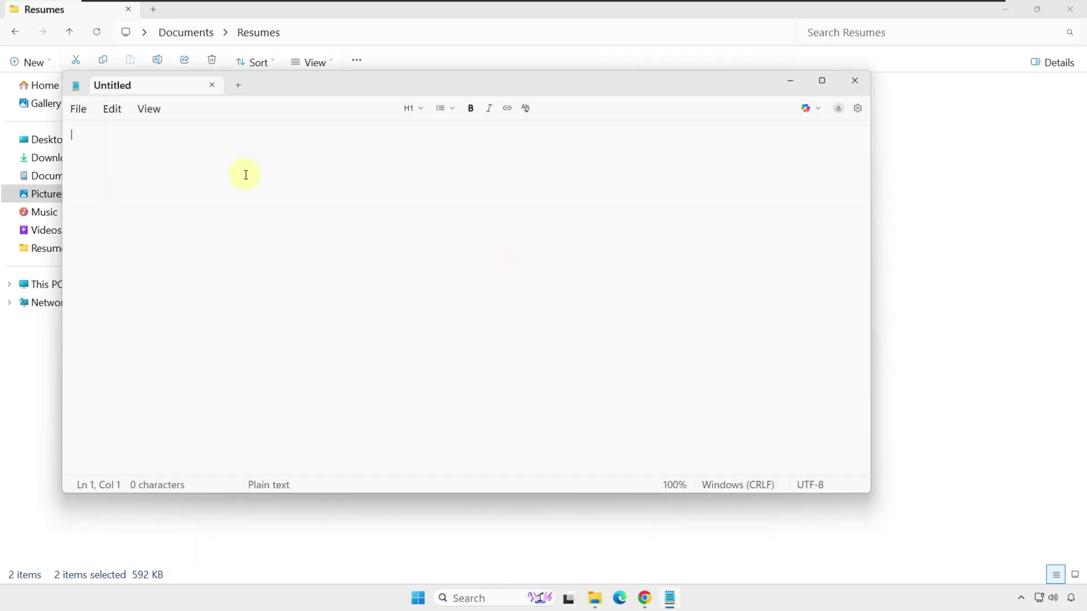
right_click(80, 141)
left_click(141, 244)
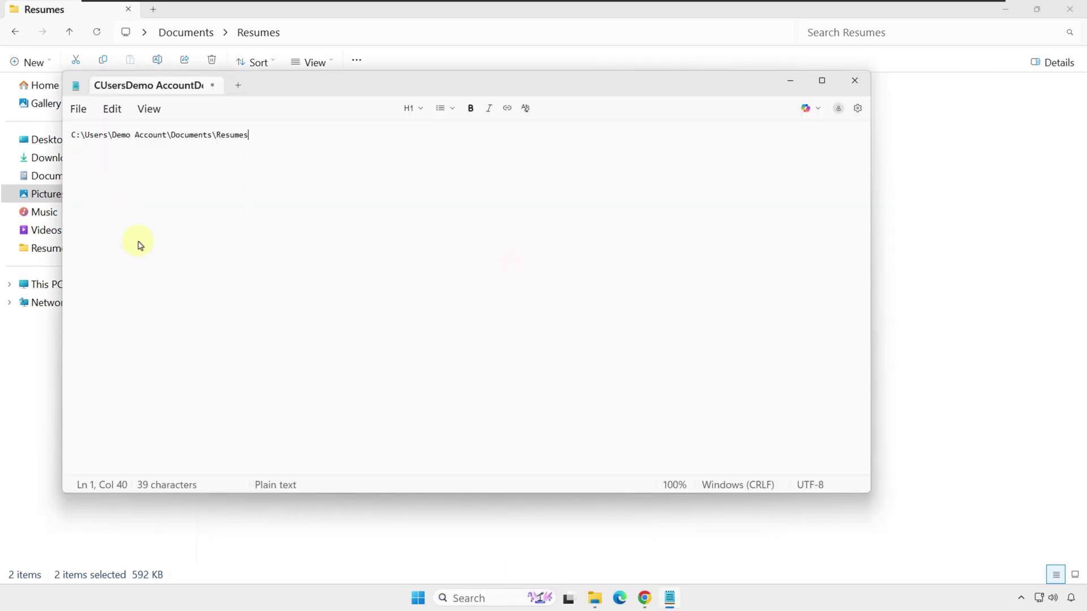